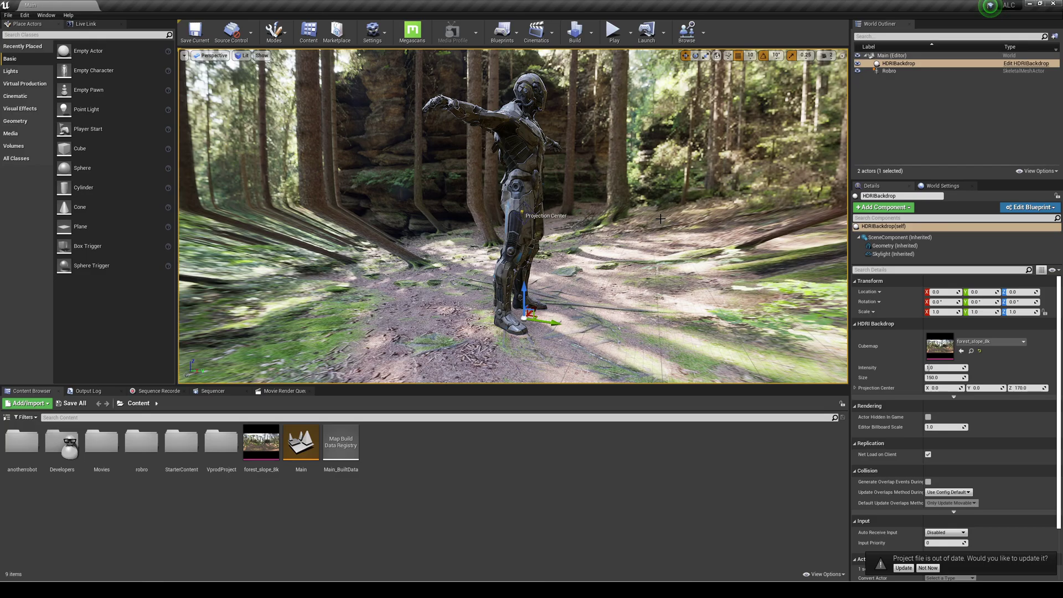
- Orbit the view to face the robot in the forest scene, then switch to the Axis Neuron window
{"action": "right_click_drag", "start_coordinate": [660, 219], "coordinate": [720, 219]}
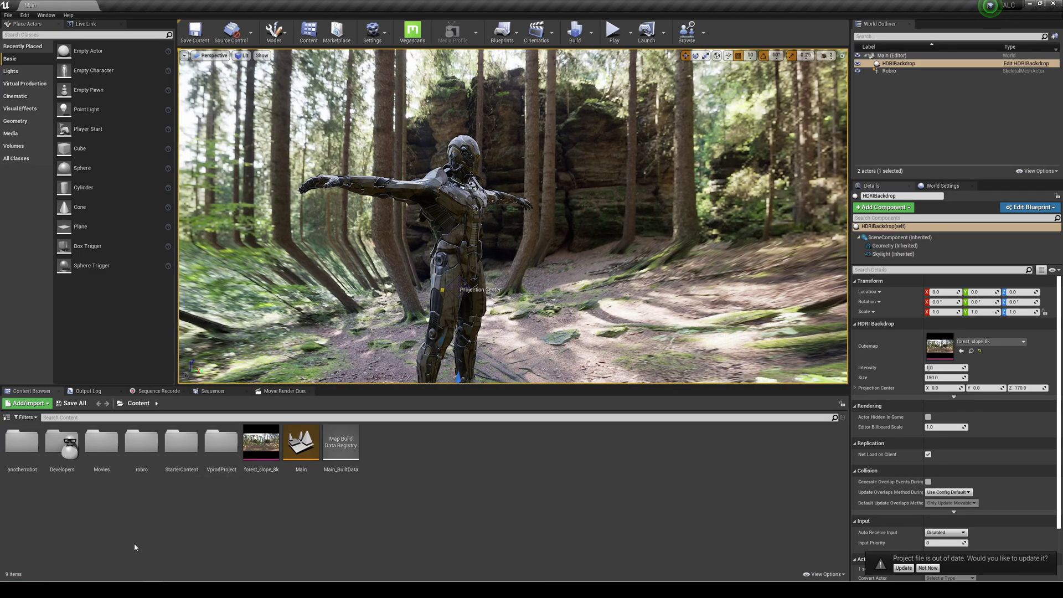
{"action": "key", "text": "alt+Tab"}
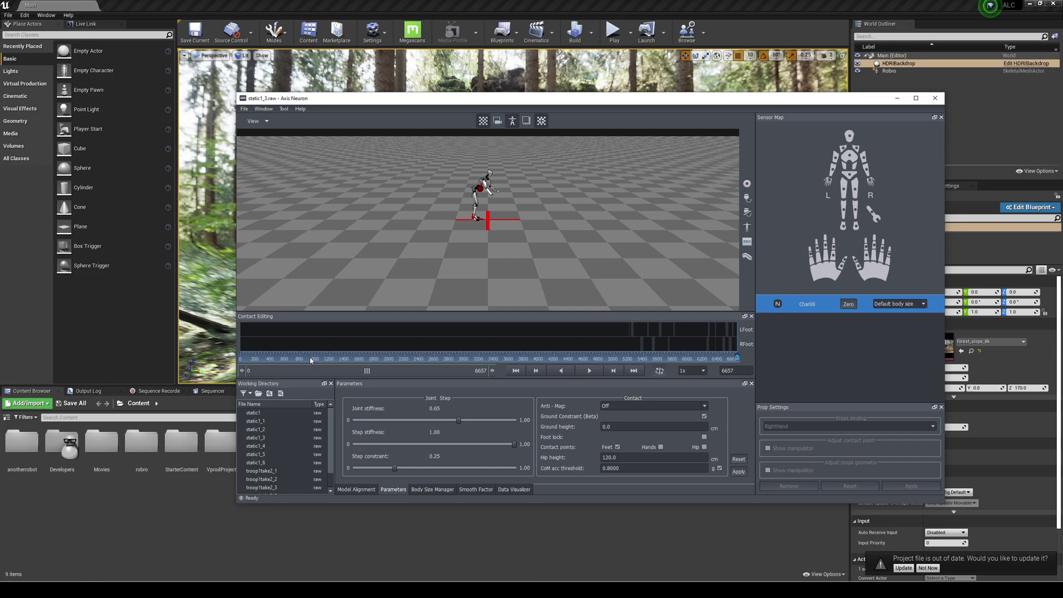
- Scrub the static1_3.raw take from its start forward to around frame 3148
{"action": "left_click", "coordinate": [244, 357]}
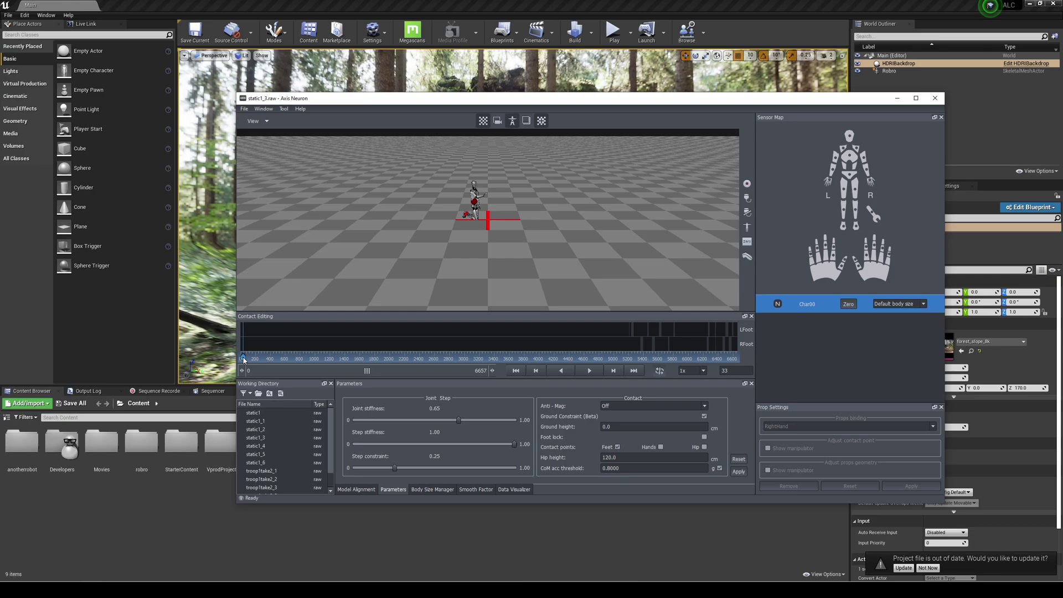
{"action": "left_click_drag", "start_coordinate": [244, 358], "coordinate": [475, 363]}
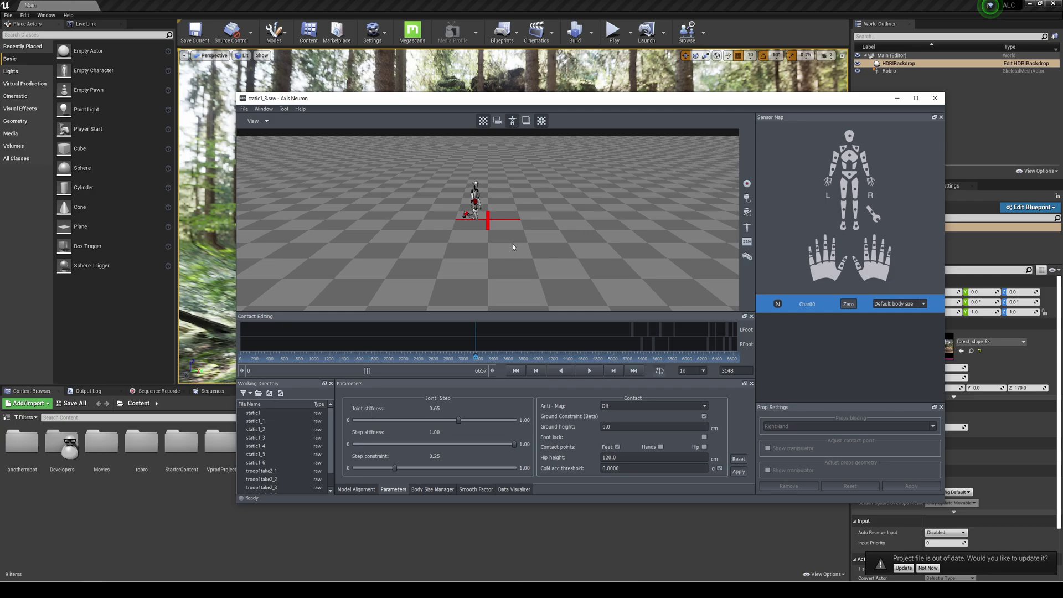
- Export static1_3 as an FBX binary (*.fbx) file, then minimize Axis Neuron
{"action": "left_click", "coordinate": [244, 108]}
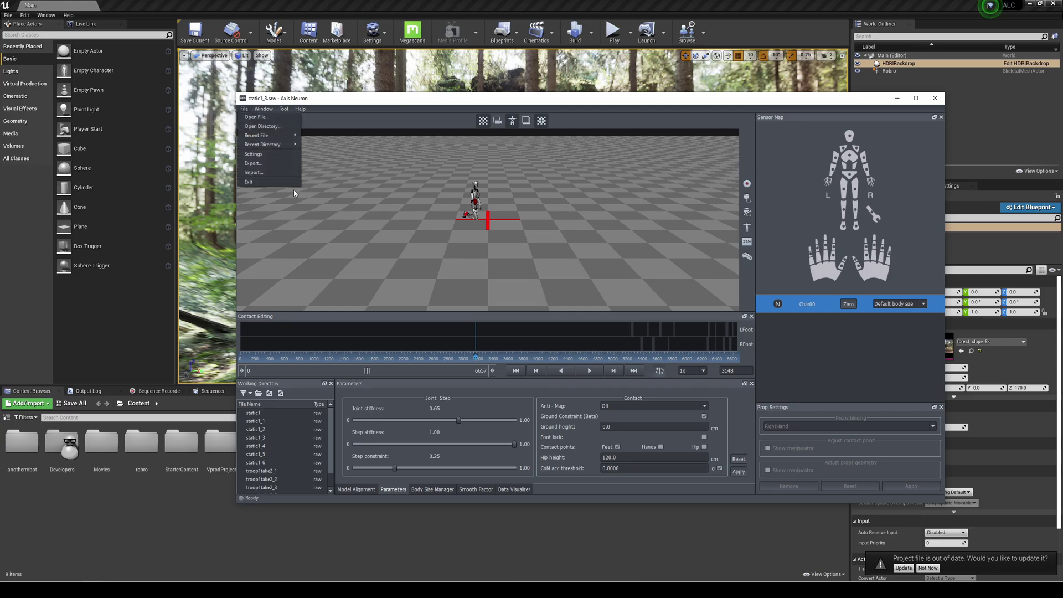
{"action": "left_click", "coordinate": [260, 165]}
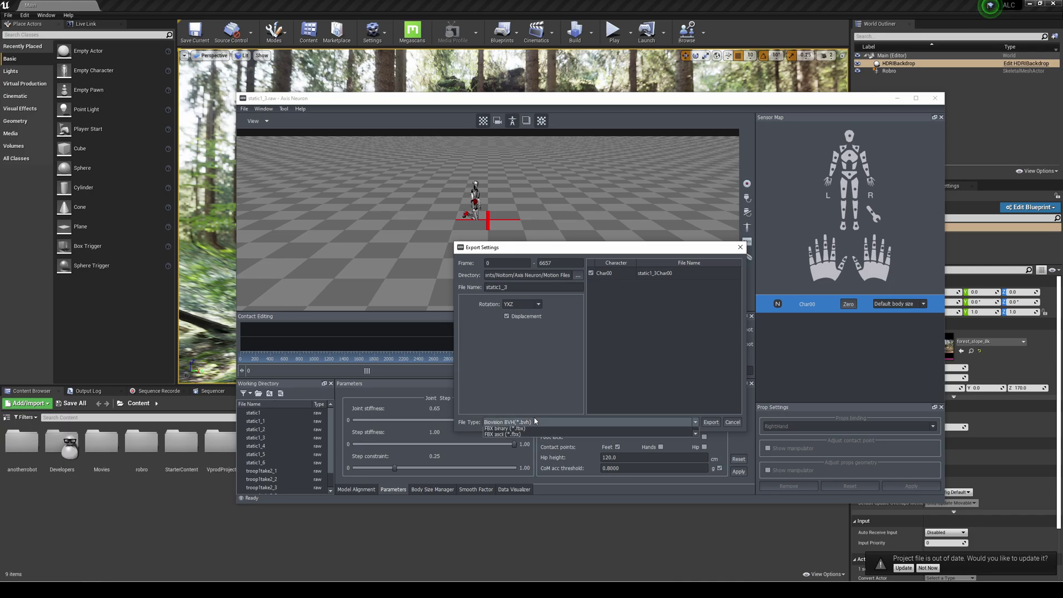
{"action": "left_click", "coordinate": [506, 422]}
{"action": "left_click", "coordinate": [506, 475]}
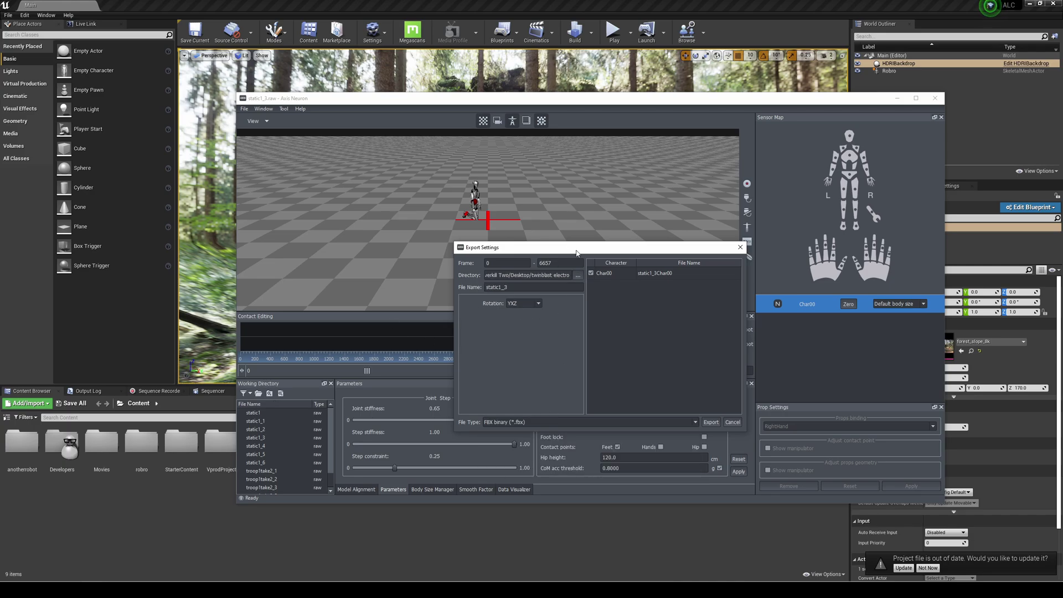
{"action": "left_click", "coordinate": [711, 422]}
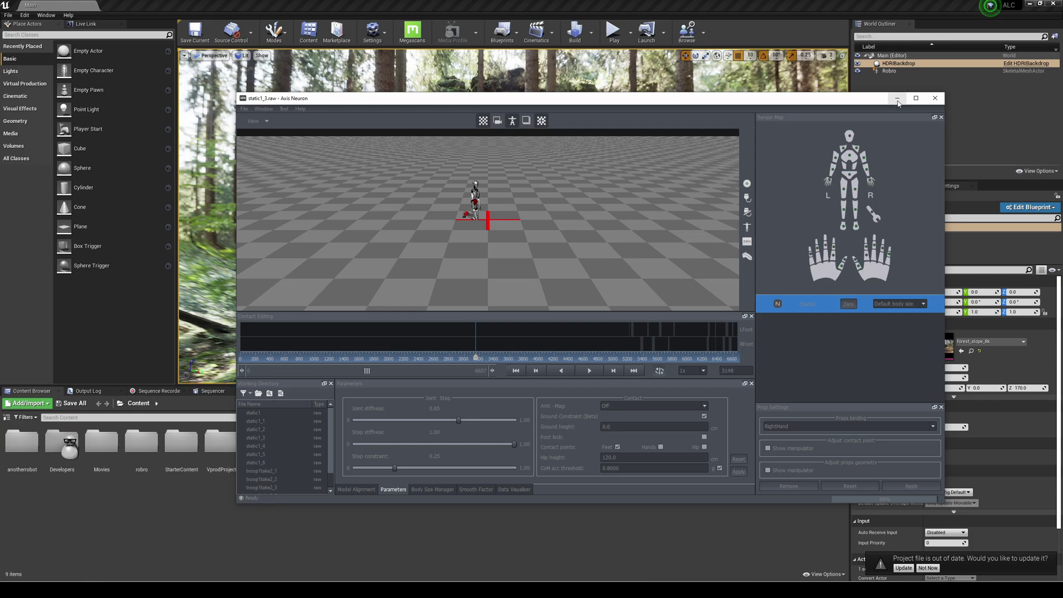
{"action": "left_click", "coordinate": [897, 100]}
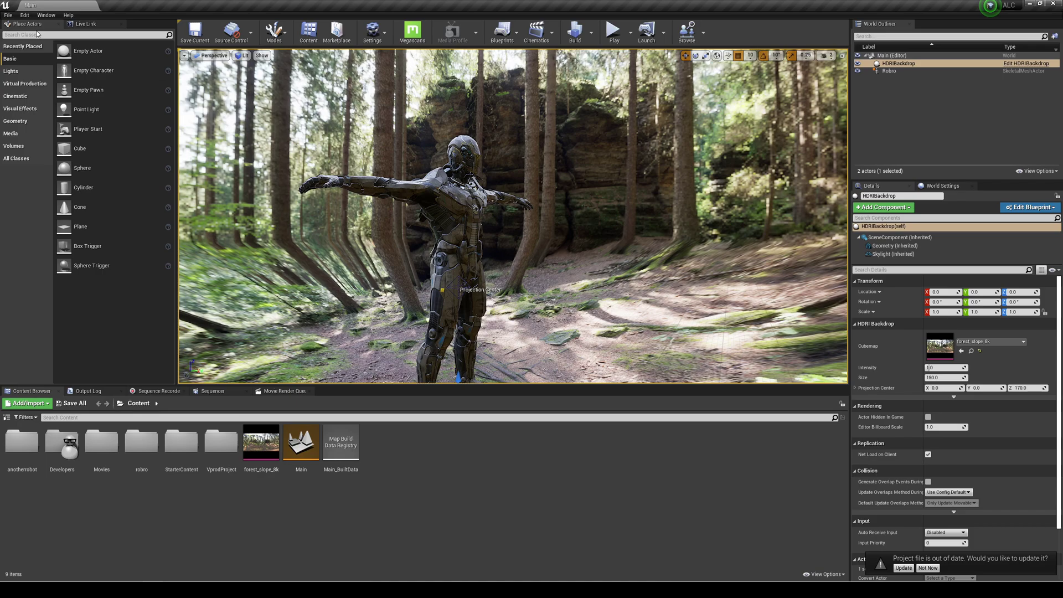
{"action": "left_click", "coordinate": [24, 15]}
{"action": "left_click", "coordinate": [34, 156]}
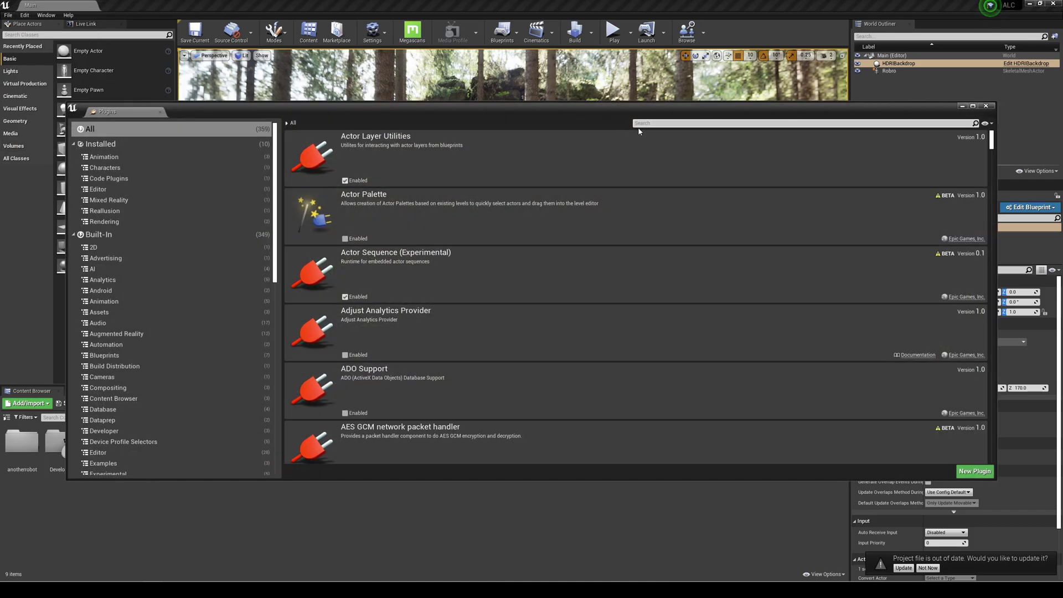
{"action": "type", "text": "meuron"}
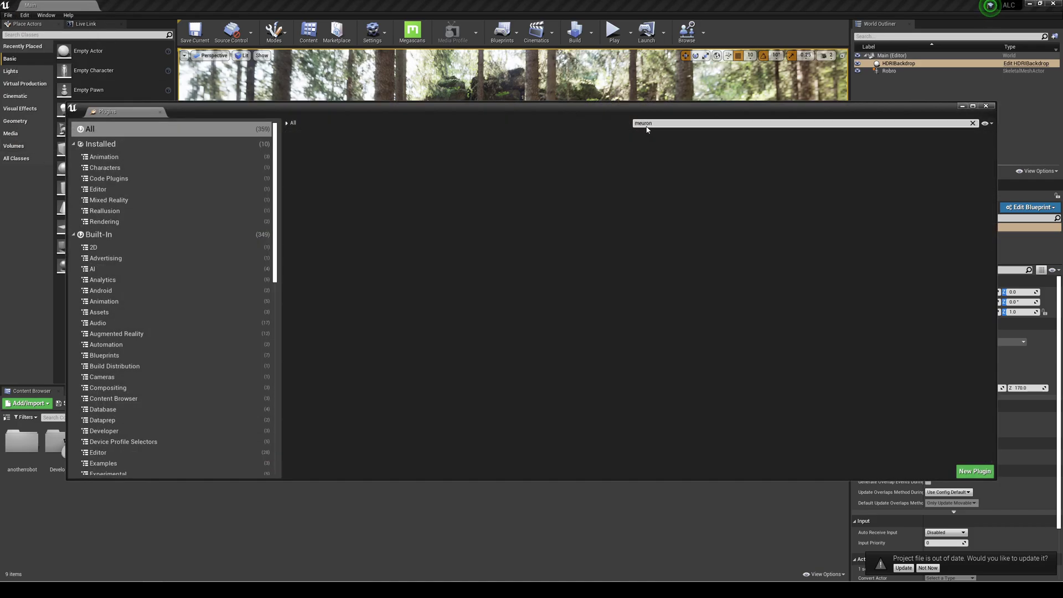
{"action": "double_click", "coordinate": [646, 124]}
{"action": "type", "text": "neuron"}
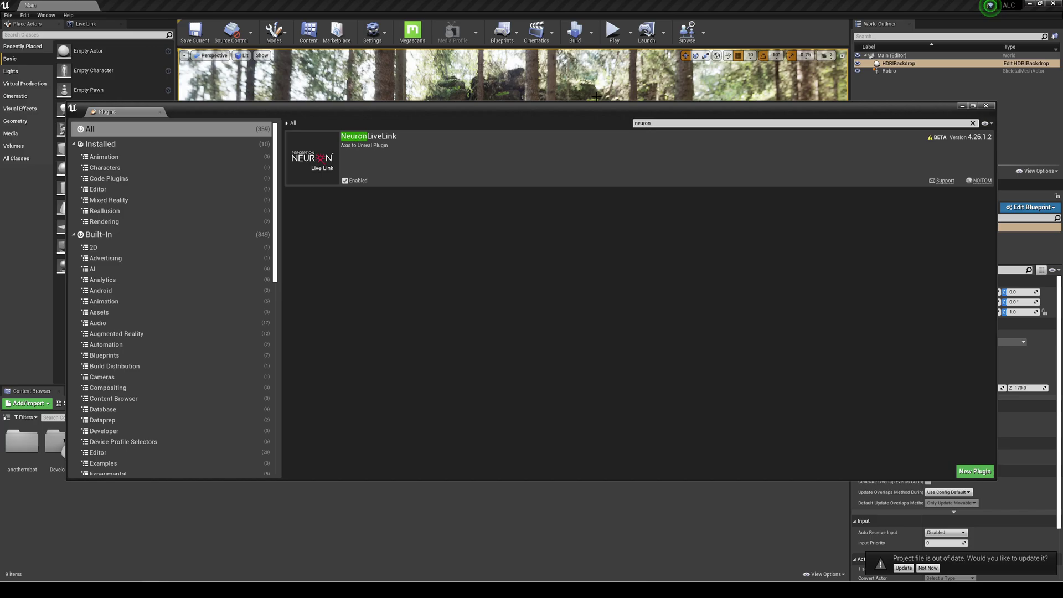
{"action": "left_click", "coordinate": [960, 108]}
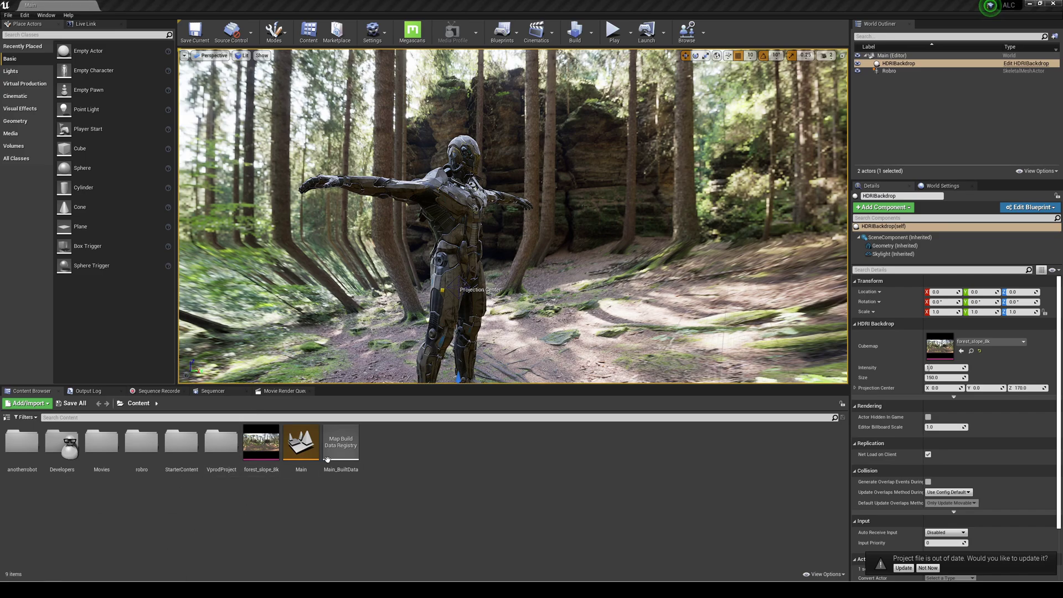
- Drag static1_3Char00.fbx from the twinblast electro folder into Unreal's Content Browser
{"action": "key", "text": "alt+Tab"}
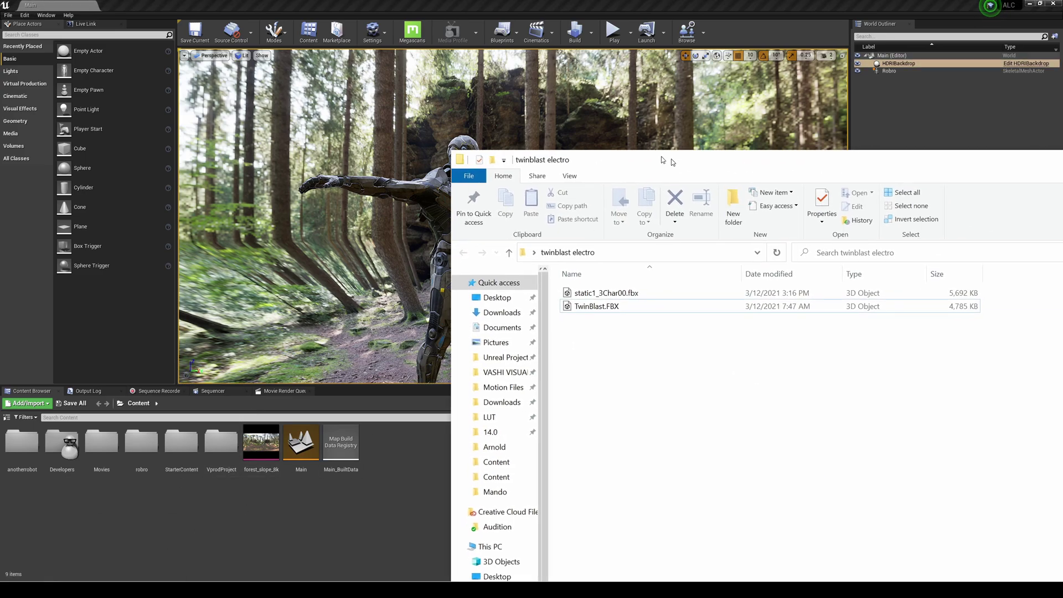
{"action": "left_click", "coordinate": [642, 233]}
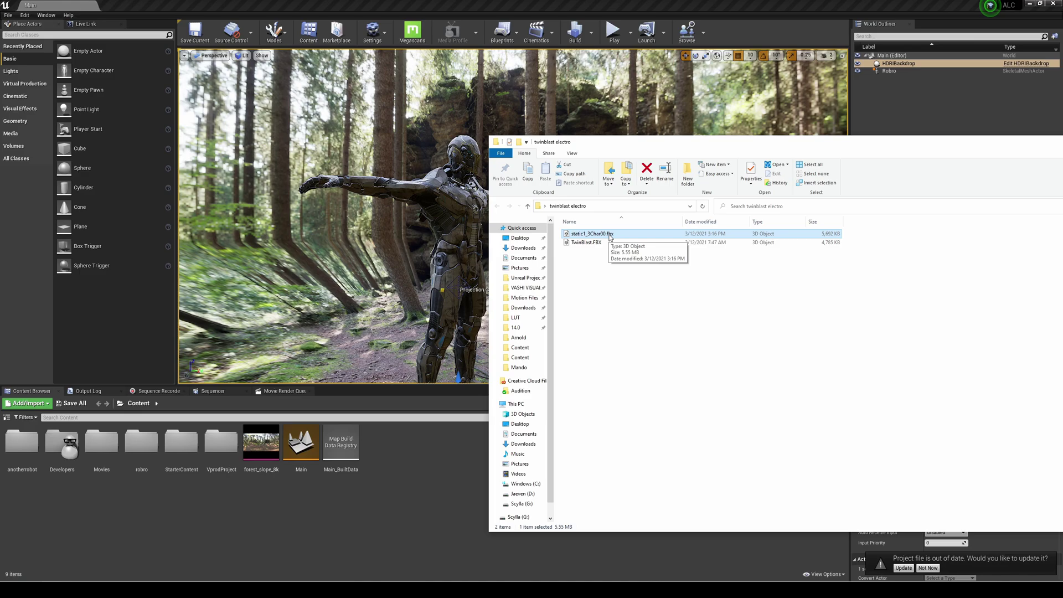
{"action": "left_click_drag", "start_coordinate": [611, 238], "coordinate": [447, 477]}
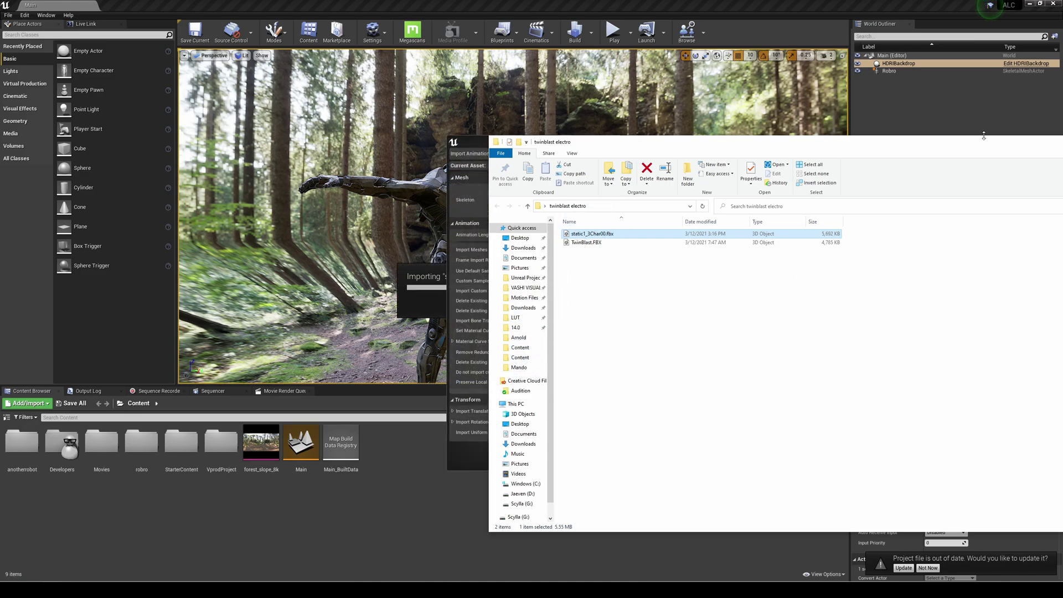
- Choose Studio_Robot_Skeleton as the import skeleton and edit the Custom Sample Rate field
{"action": "left_click_drag", "start_coordinate": [984, 139], "coordinate": [639, 157]}
{"action": "left_click", "coordinate": [637, 193]}
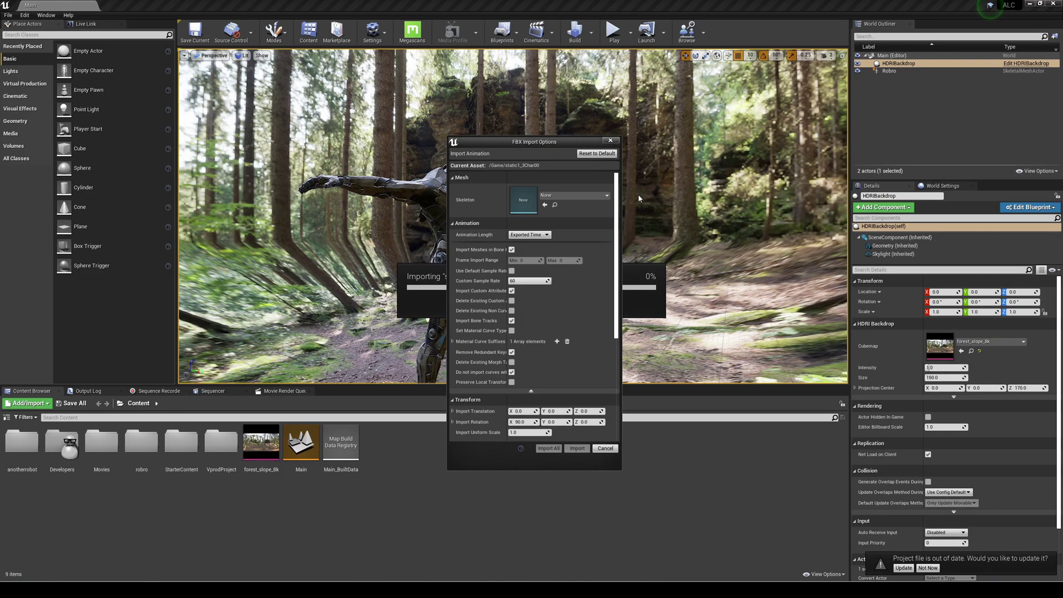
{"action": "left_click", "coordinate": [594, 196]}
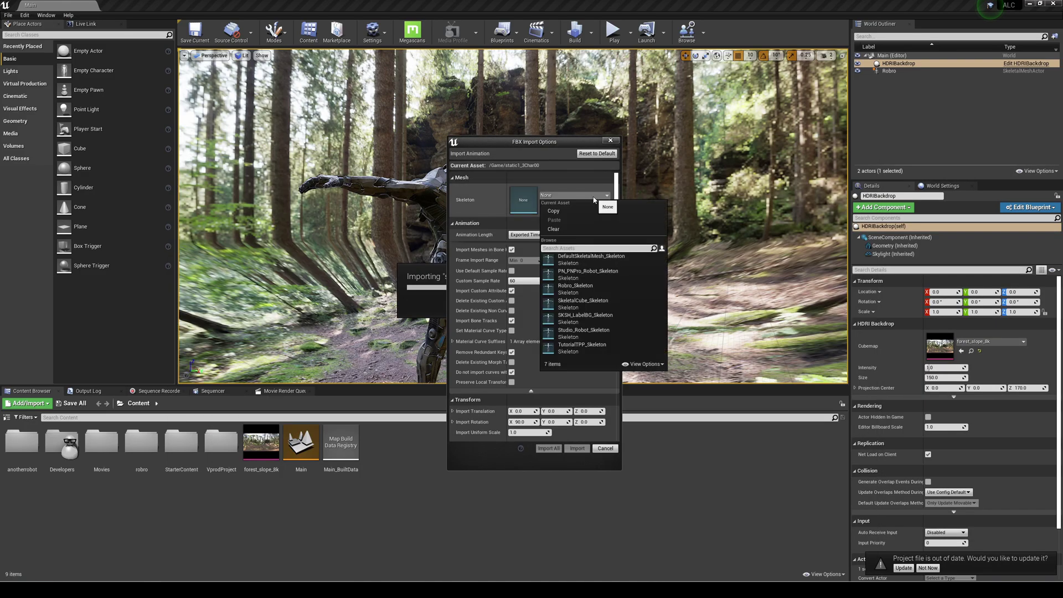
{"action": "left_click", "coordinate": [595, 334]}
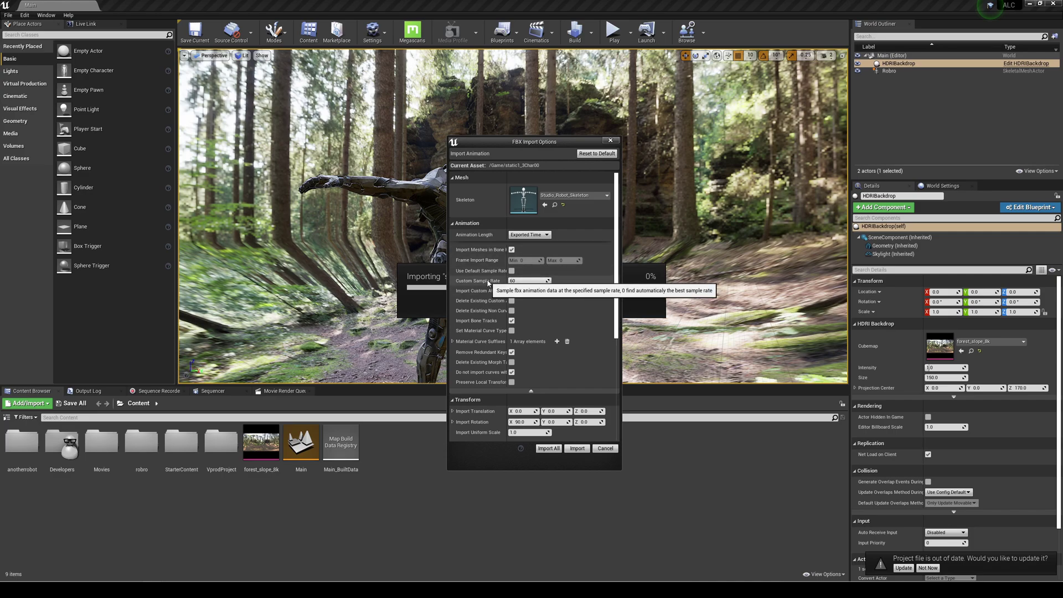
{"action": "left_click", "coordinate": [514, 281]}
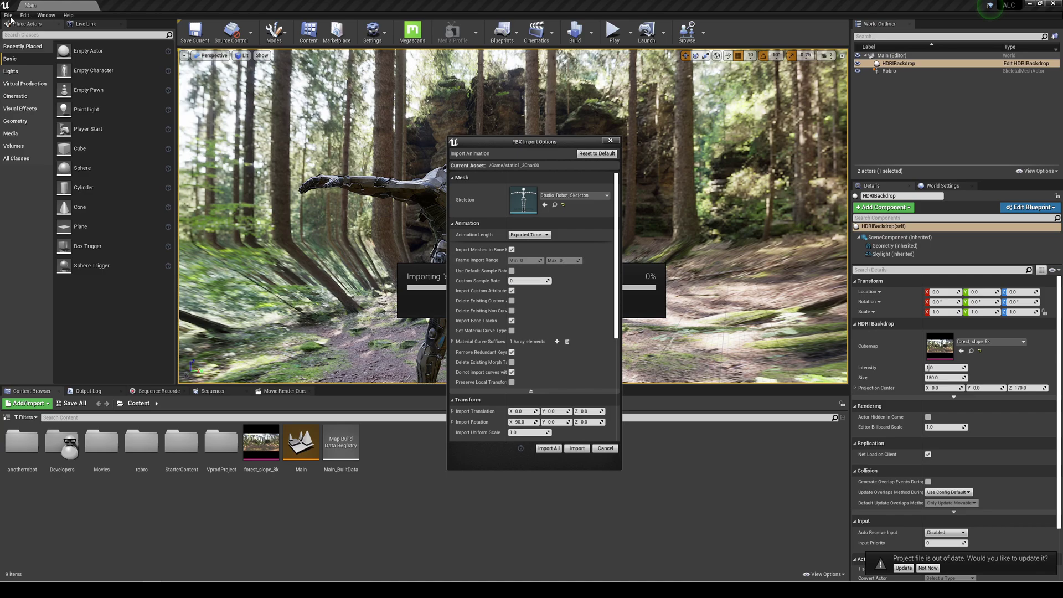
- Cancel the current static1_3Char00 import and close its Message Log
{"action": "left_click", "coordinate": [605, 448]}
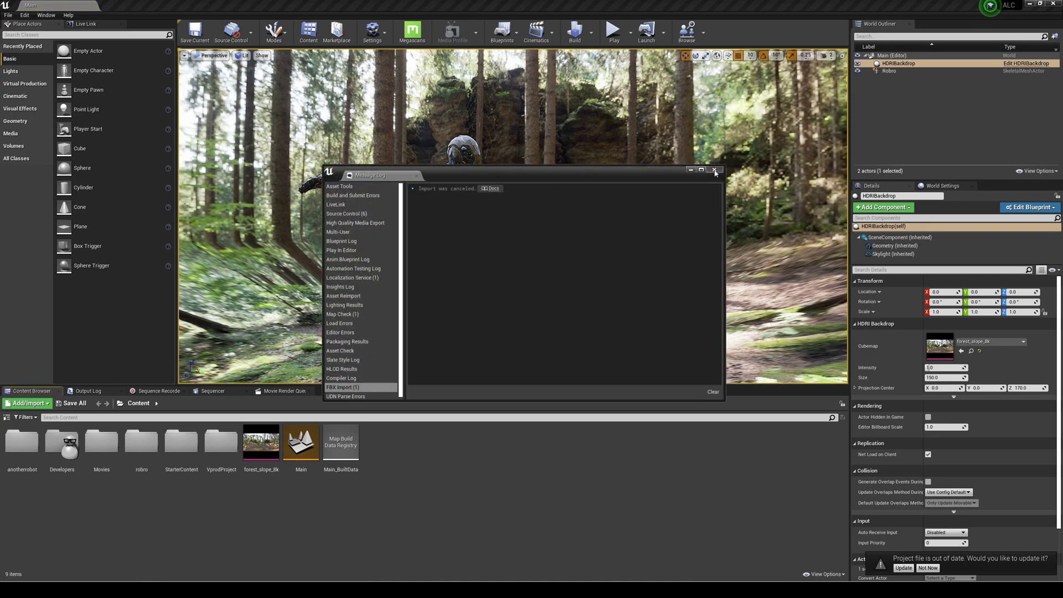
{"action": "left_click", "coordinate": [715, 170]}
{"action": "left_click", "coordinate": [8, 15]}
{"action": "left_click", "coordinate": [59, 90]}
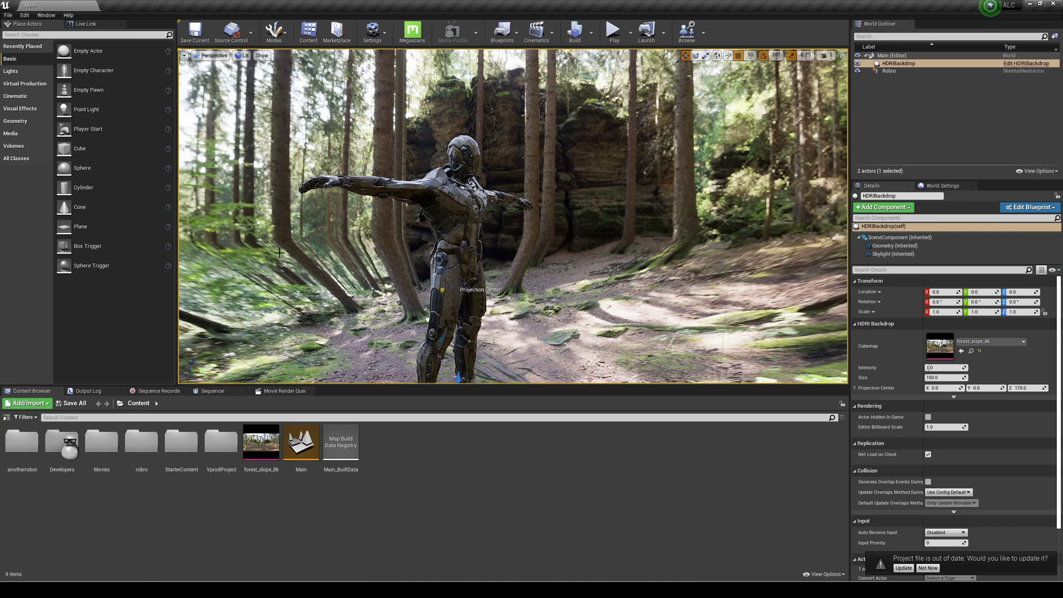
- Drag static1_3Char00.fbx into the Content Browser again and set Studio_Robot_Skeleton as its skeleton
{"action": "mouse_move", "coordinate": [89, 589]}
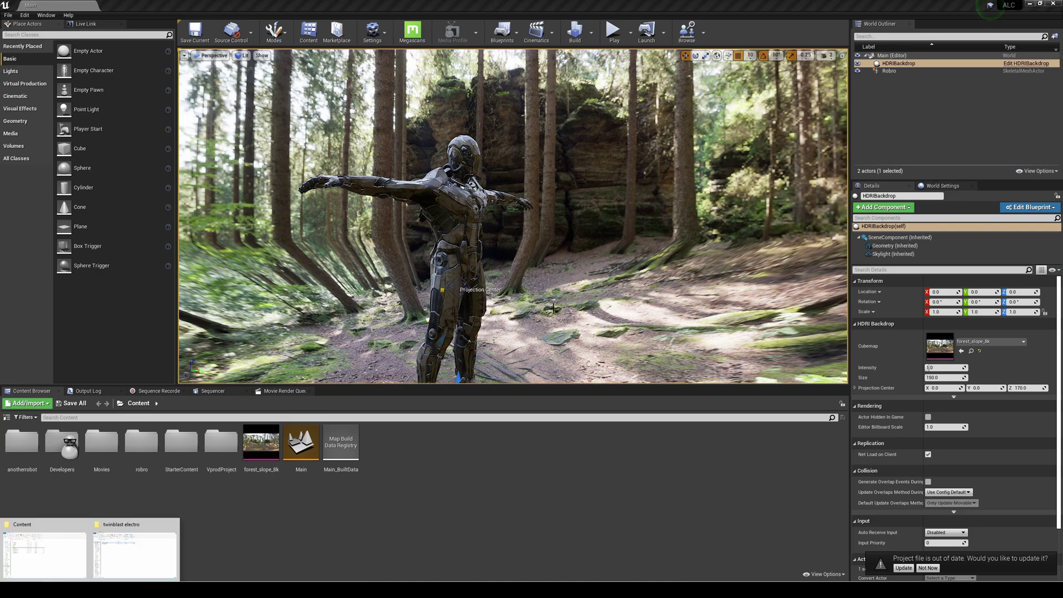
{"action": "left_click", "coordinate": [135, 554]}
{"action": "left_click_drag", "start_coordinate": [354, 159], "coordinate": [621, 139]}
{"action": "left_click_drag", "start_coordinate": [542, 230], "coordinate": [355, 511]}
{"action": "left_click_drag", "start_coordinate": [958, 143], "coordinate": [595, 186]}
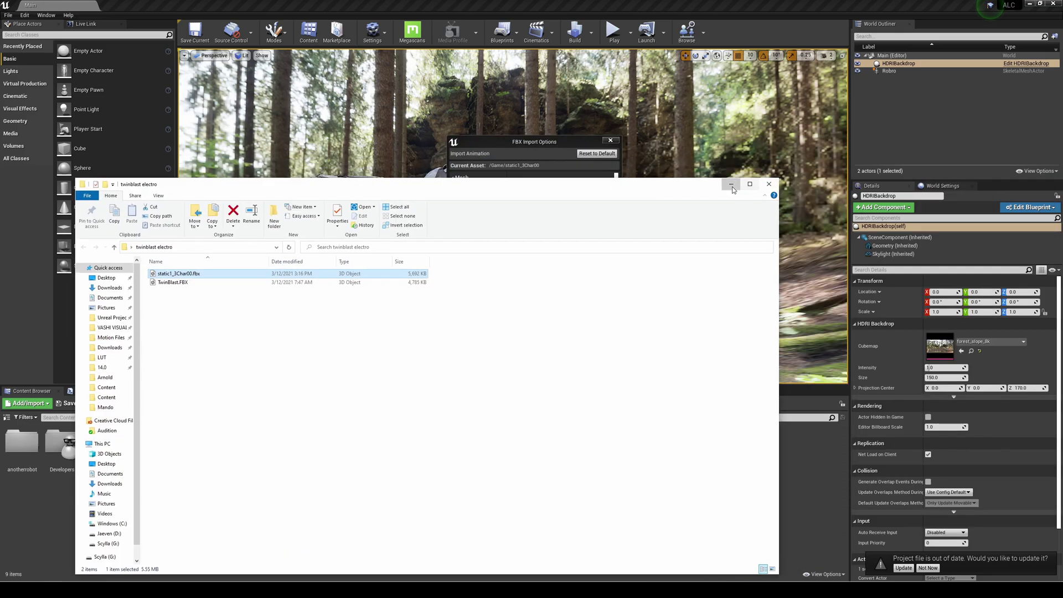
{"action": "left_click", "coordinate": [768, 184]}
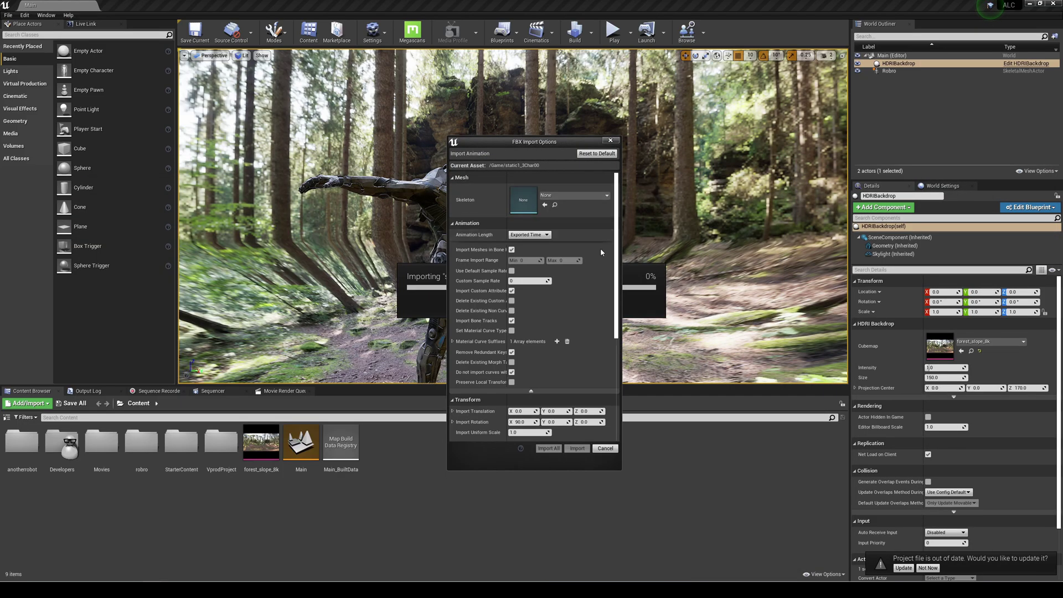
{"action": "left_click", "coordinate": [603, 195]}
{"action": "left_click", "coordinate": [576, 330]}
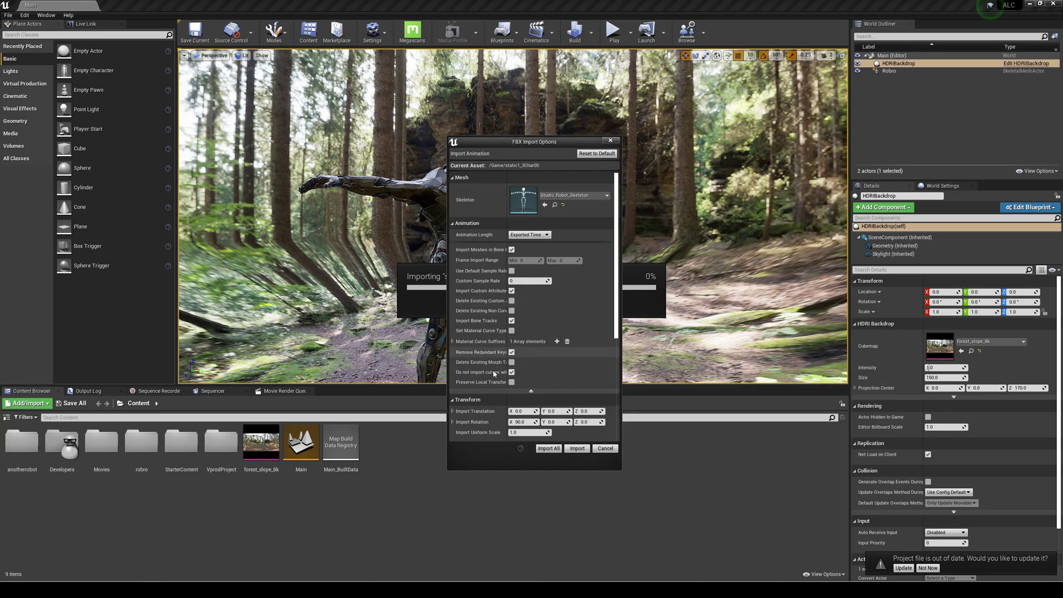
- Run the static1_3Char00 import onto Studio_Robot_Skeleton and let it finish
{"action": "left_click", "coordinate": [577, 448]}
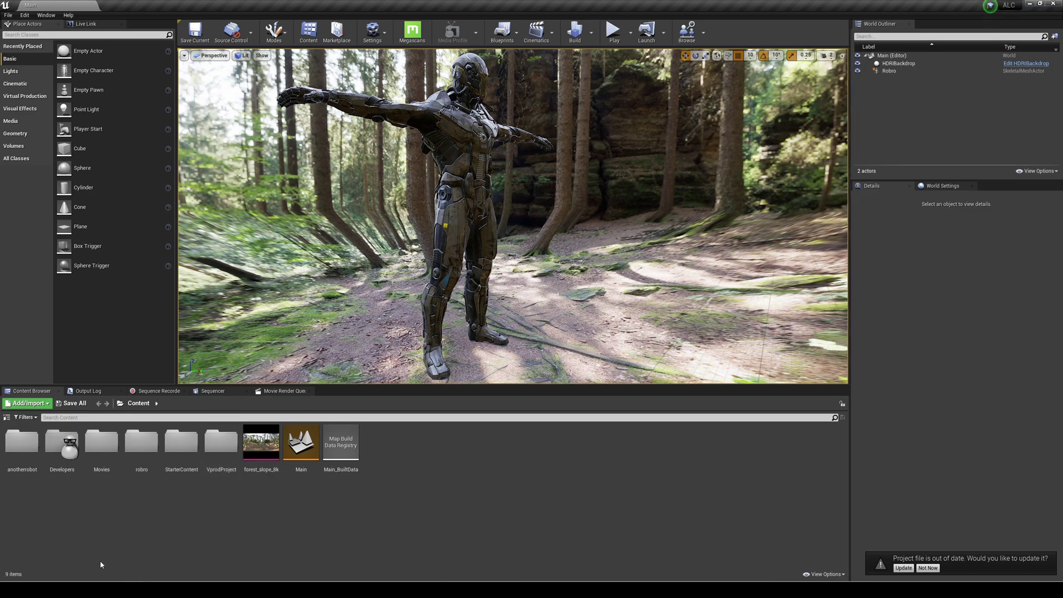
- Drag static1_3Char00.fbx from the twinblast electro folder into the Content Browser once more
{"action": "mouse_move", "coordinate": [90, 589]}
{"action": "left_click", "coordinate": [135, 553]}
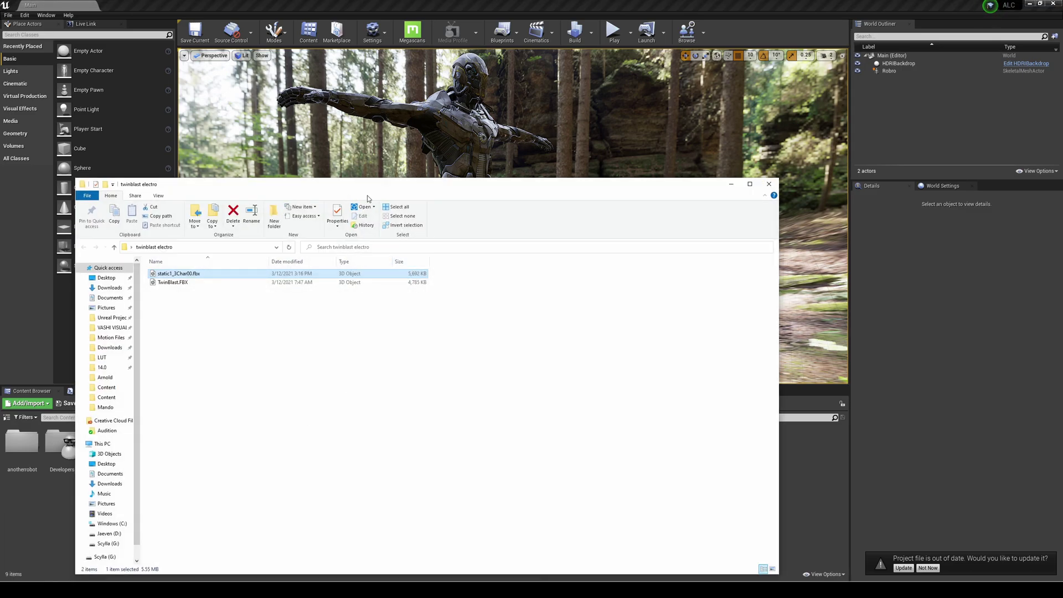
{"action": "left_click_drag", "start_coordinate": [368, 194], "coordinate": [721, 159]}
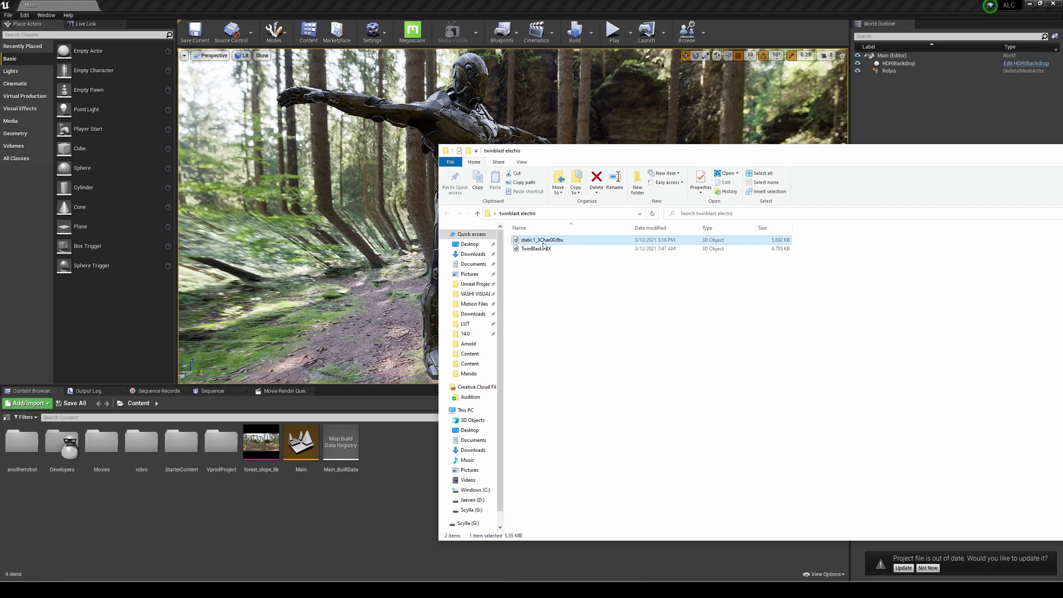
{"action": "left_click_drag", "start_coordinate": [545, 242], "coordinate": [319, 519]}
{"action": "left_click_drag", "start_coordinate": [1057, 152], "coordinate": [605, 272]}
{"action": "left_click", "coordinate": [643, 271]}
- Import the animation onto Studio_Robot_Skeleton and close the Message Log afterwards
{"action": "left_click", "coordinate": [607, 194]}
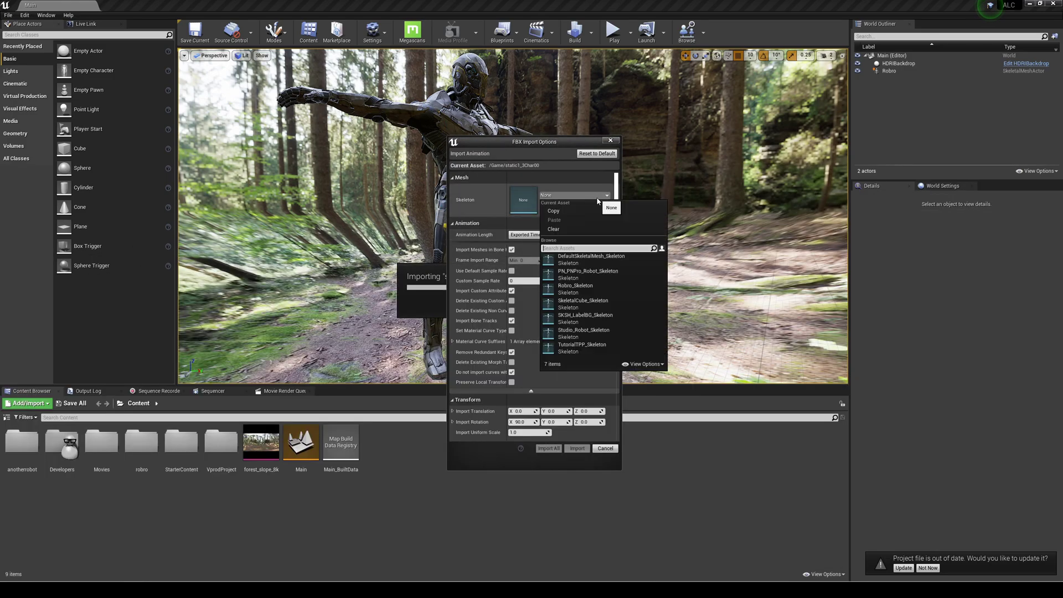
{"action": "left_click", "coordinate": [599, 333]}
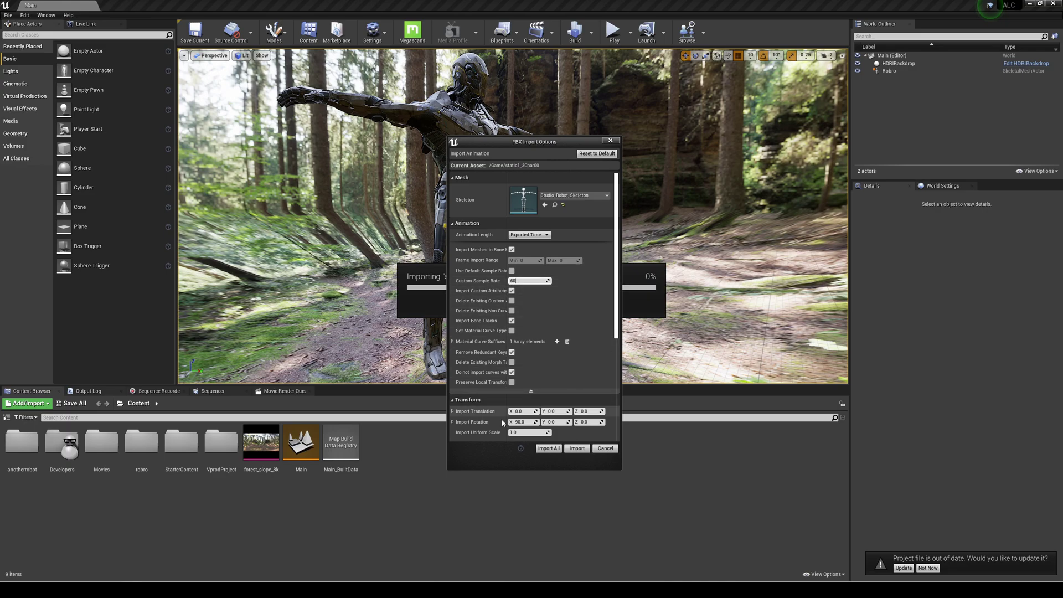
{"action": "left_click", "coordinate": [584, 453]}
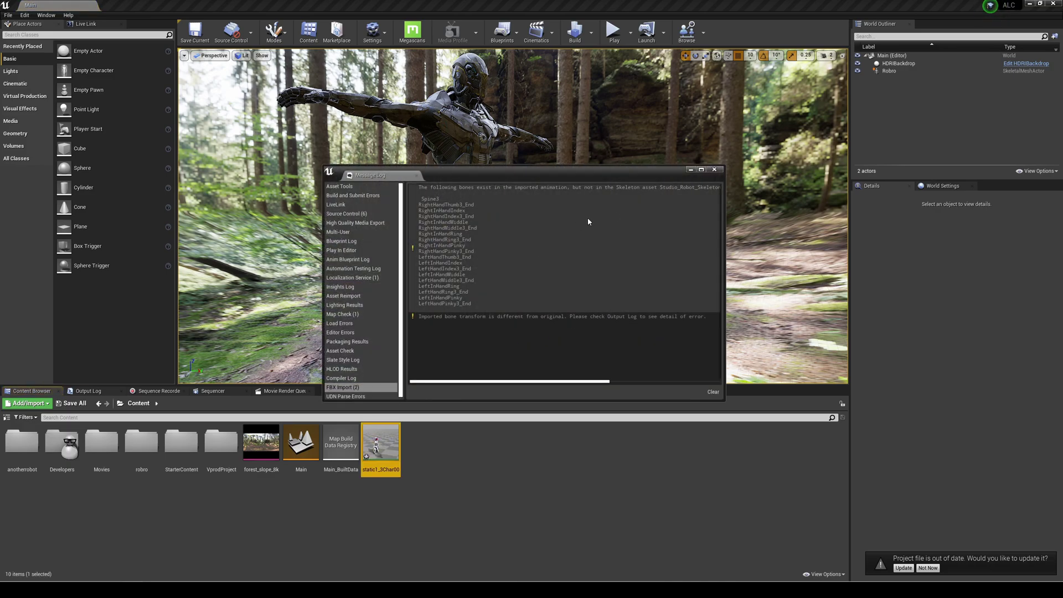
{"action": "left_click", "coordinate": [713, 170]}
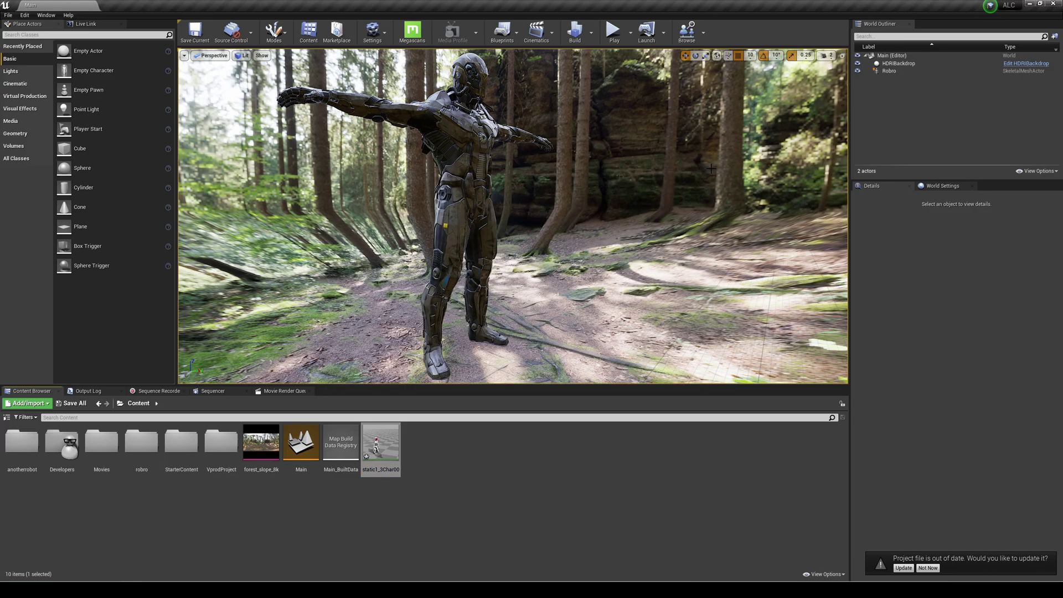
- Preview static1_3Char00, pause and scrub its kneeling motion, then minimize the animation editor
{"action": "double_click", "coordinate": [381, 446]}
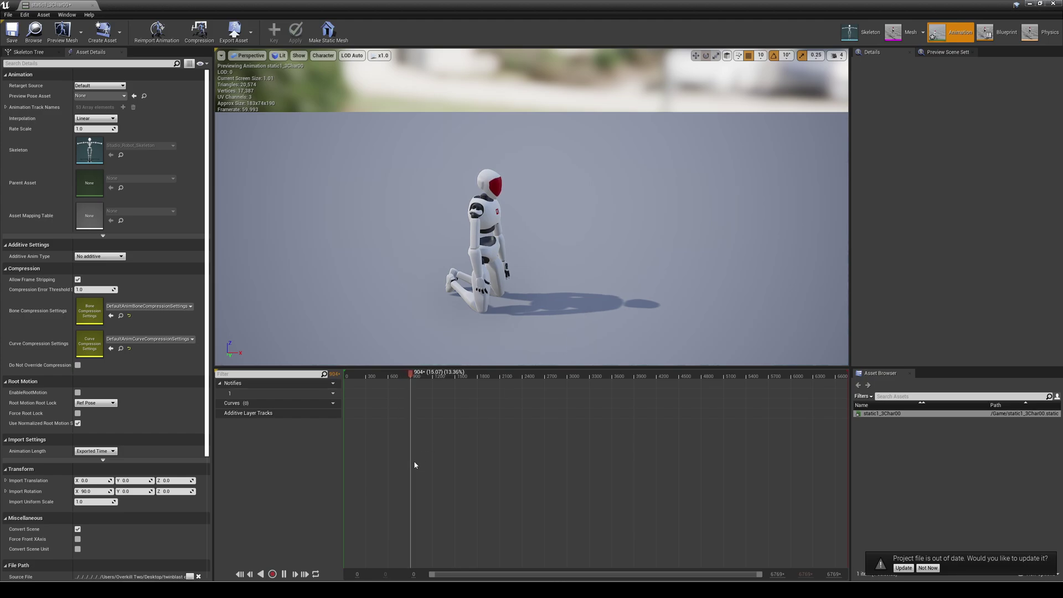
{"action": "left_click", "coordinate": [284, 574]}
{"action": "left_click_drag", "start_coordinate": [416, 377], "coordinate": [336, 394]}
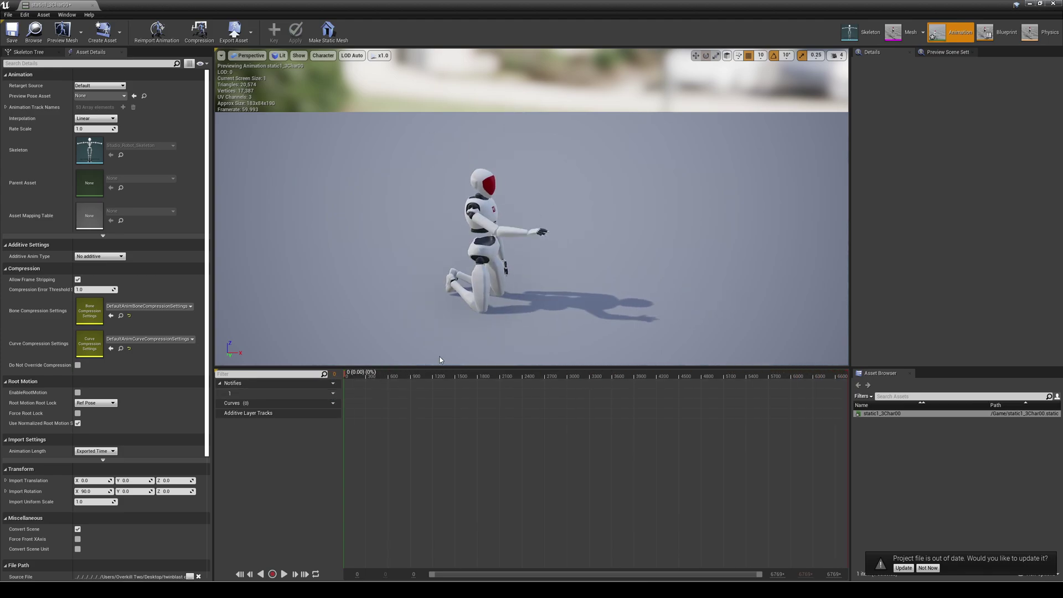
{"action": "left_click", "coordinate": [1028, 5]}
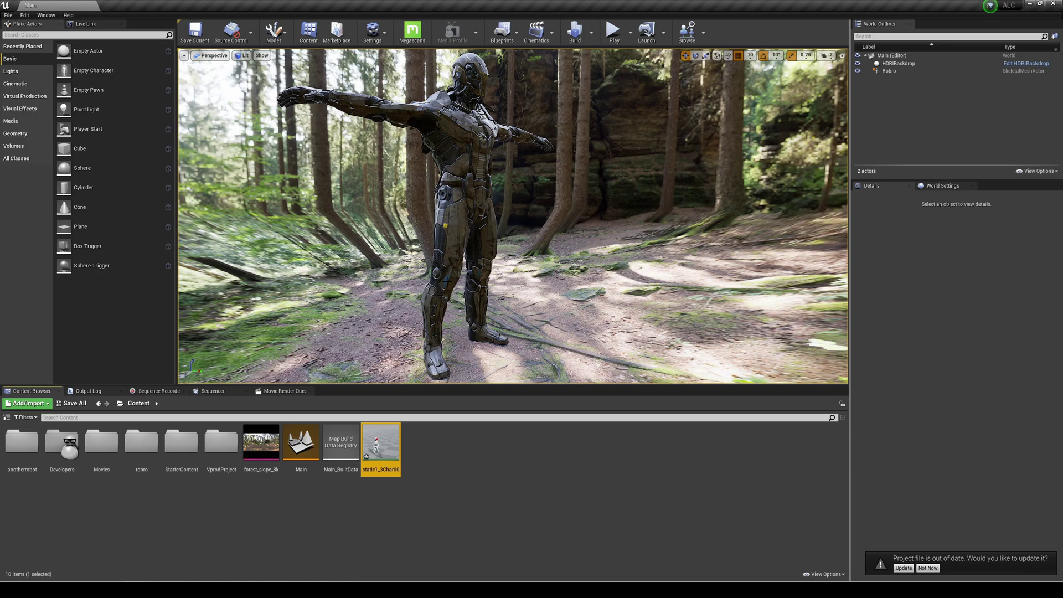
- Create a new level sequence from Cinematics and save it as NewLevelSequence
{"action": "left_click", "coordinate": [212, 391]}
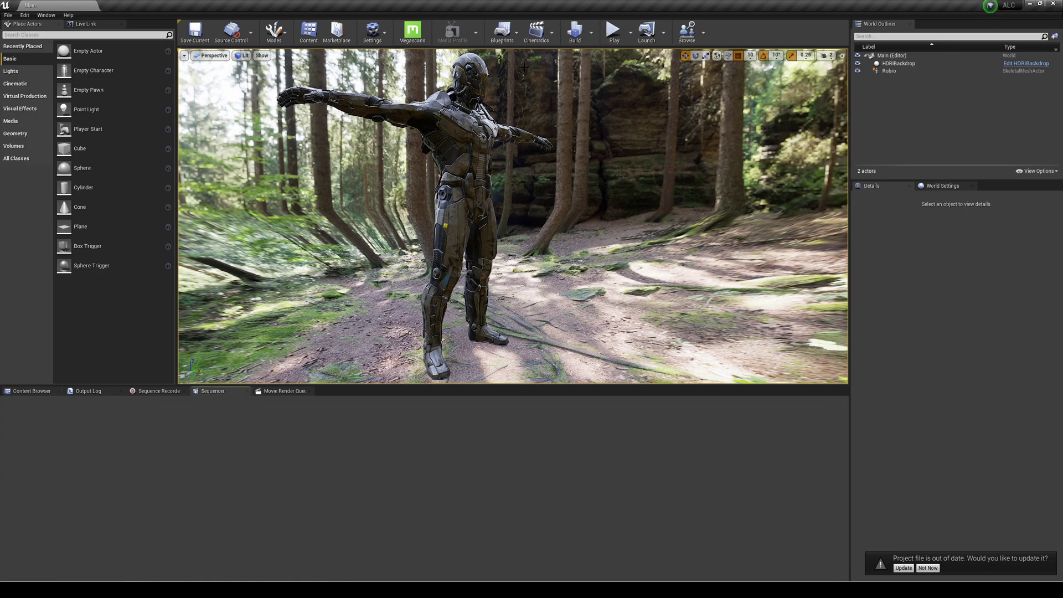
{"action": "left_click", "coordinate": [552, 32]}
{"action": "left_click", "coordinate": [557, 54]}
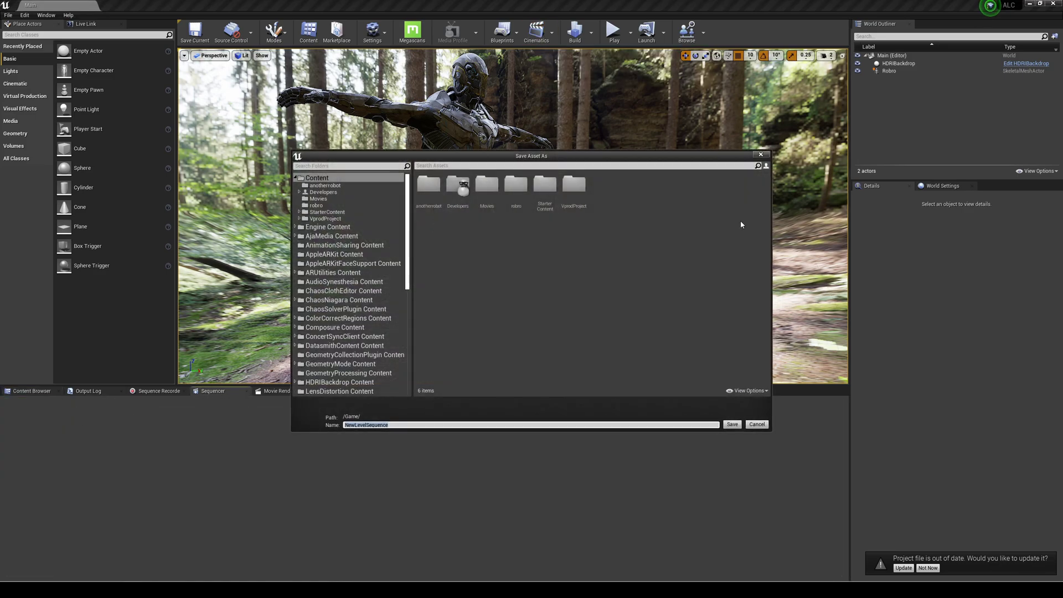
{"action": "left_click", "coordinate": [732, 424]}
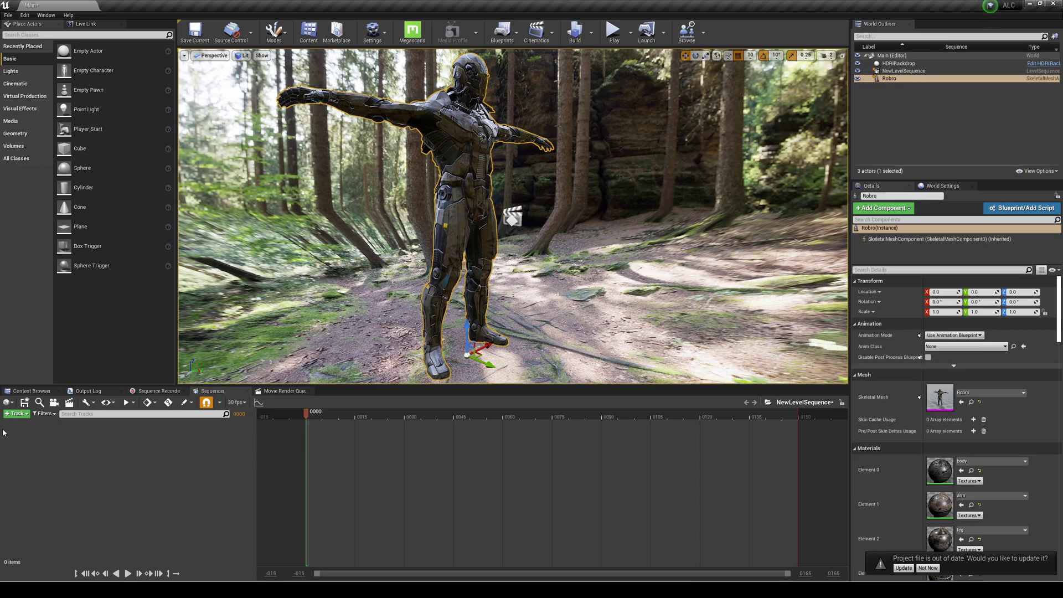
- Add the Robro actor to the sequence and give its Animation track the tposebro animation
{"action": "left_click", "coordinate": [15, 413]}
{"action": "mouse_move", "coordinate": [33, 425]}
{"action": "left_click", "coordinate": [144, 455]}
{"action": "left_click", "coordinate": [234, 436]}
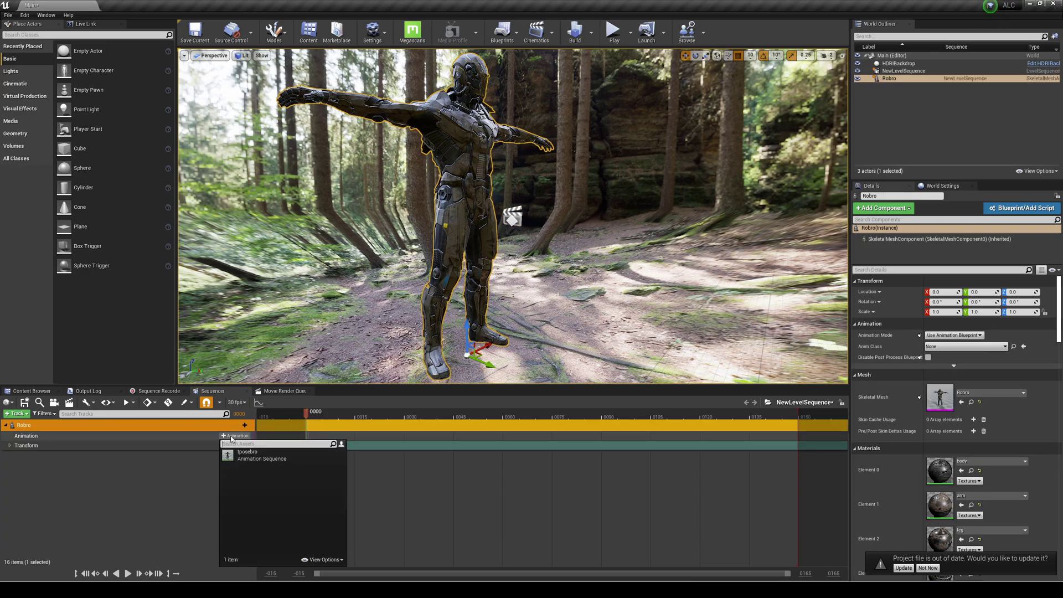
{"action": "left_click", "coordinate": [252, 455]}
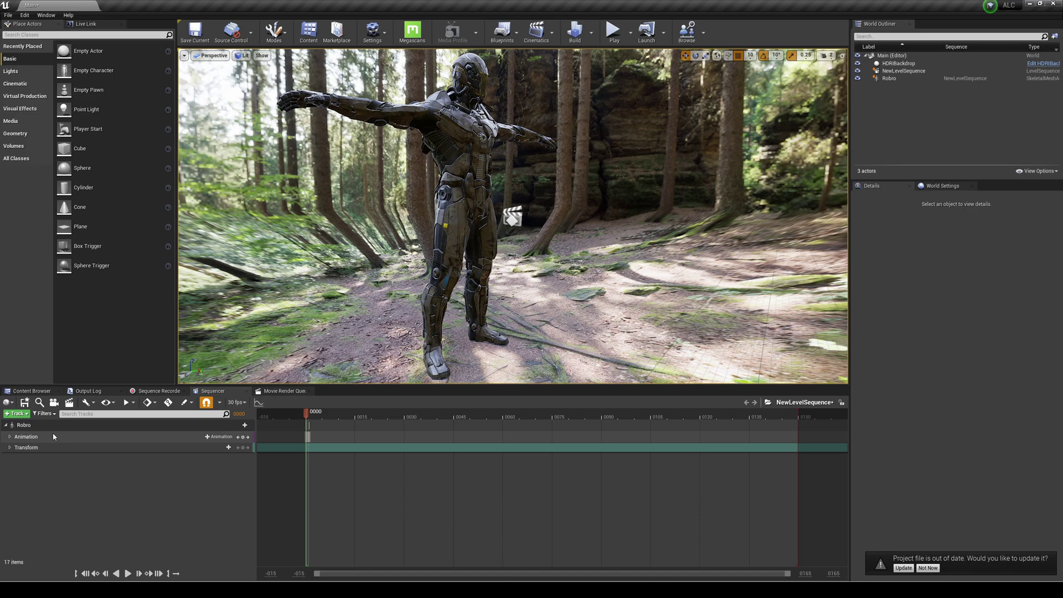
{"action": "left_click", "coordinate": [136, 437]}
{"action": "left_click", "coordinate": [220, 436]}
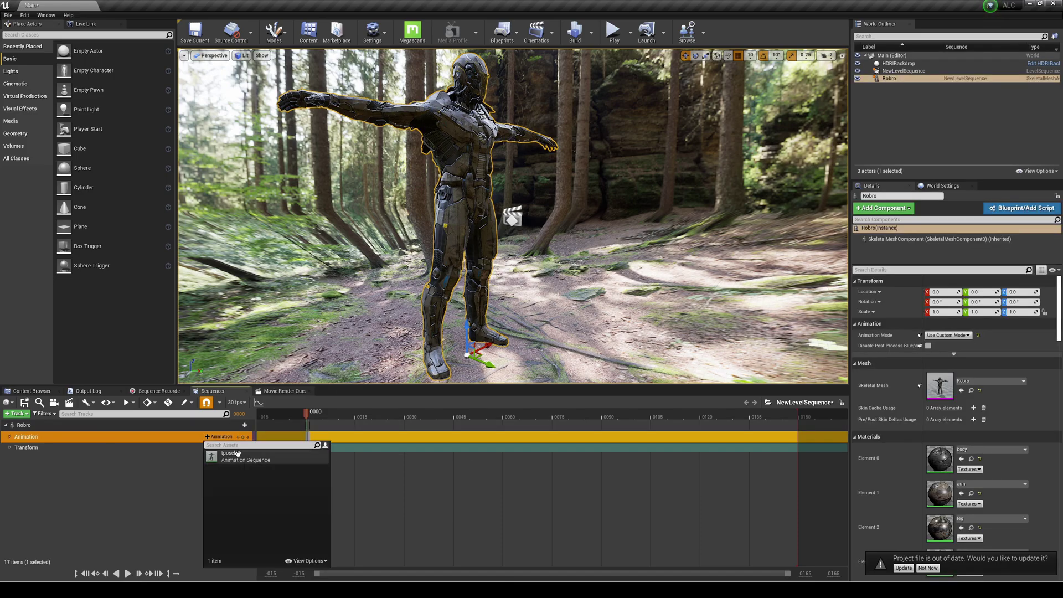
{"action": "left_click", "coordinate": [237, 454]}
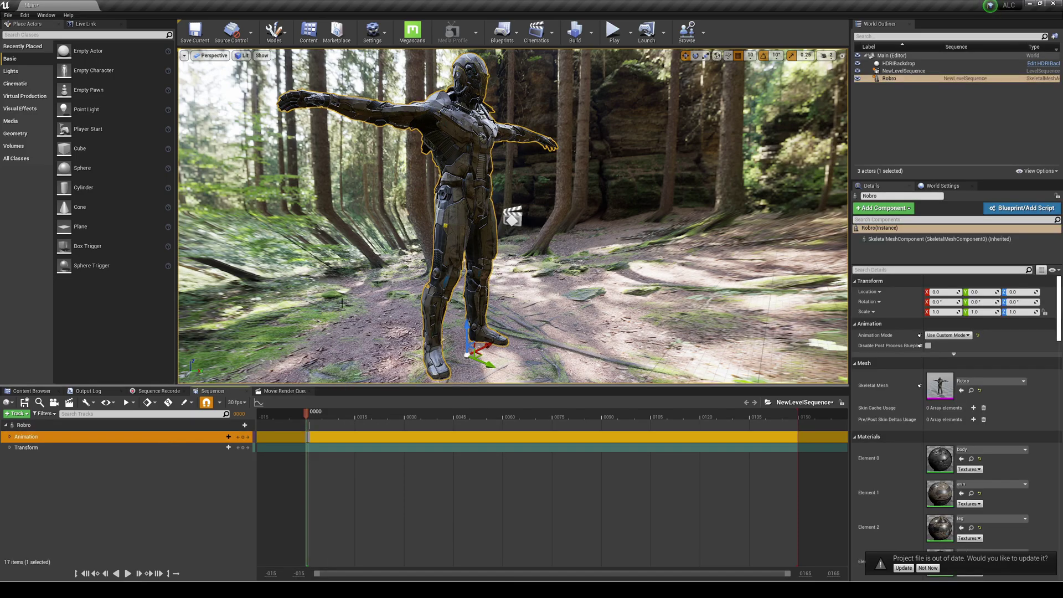
{"action": "left_click", "coordinate": [31, 391]}
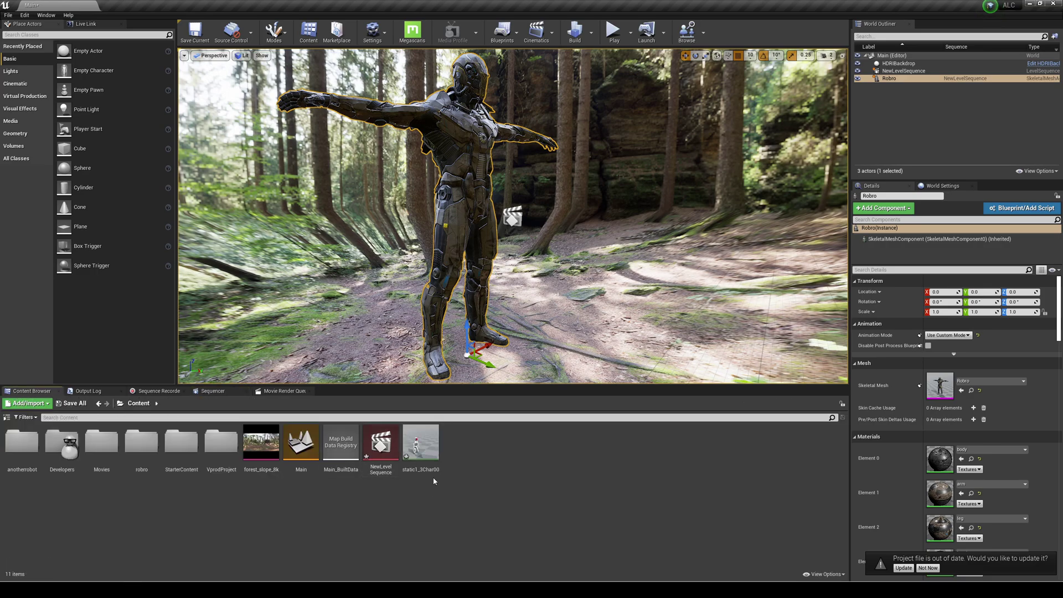
- Duplicate static1_3Char00 and retarget the copy onto Robro_Skeleton as static1_3Char01
{"action": "right_click", "coordinate": [420, 443]}
{"action": "mouse_move", "coordinate": [499, 217]}
{"action": "left_click", "coordinate": [554, 219]}
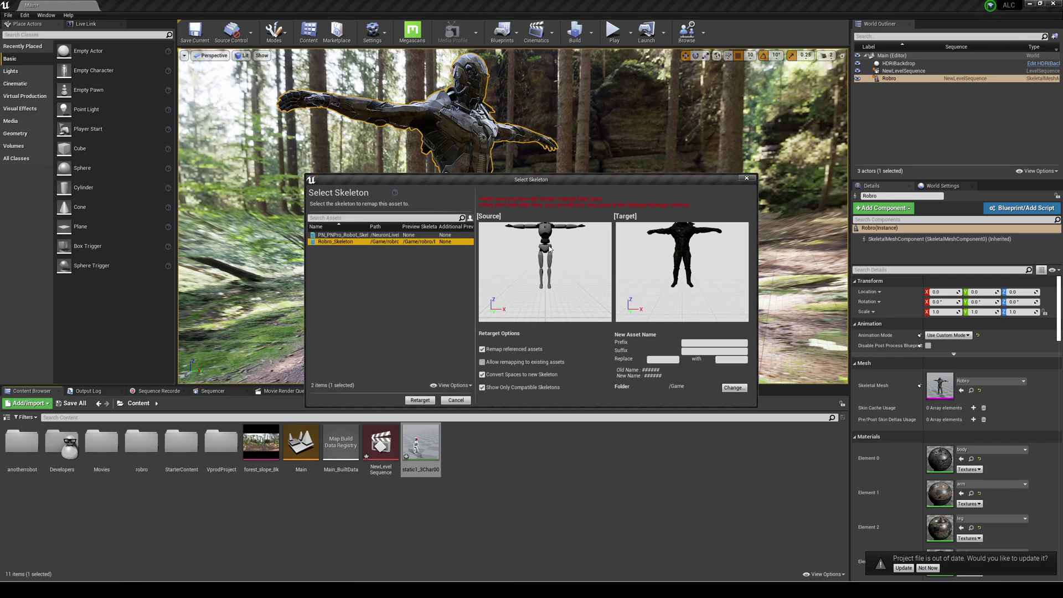
{"action": "left_click", "coordinate": [414, 399]}
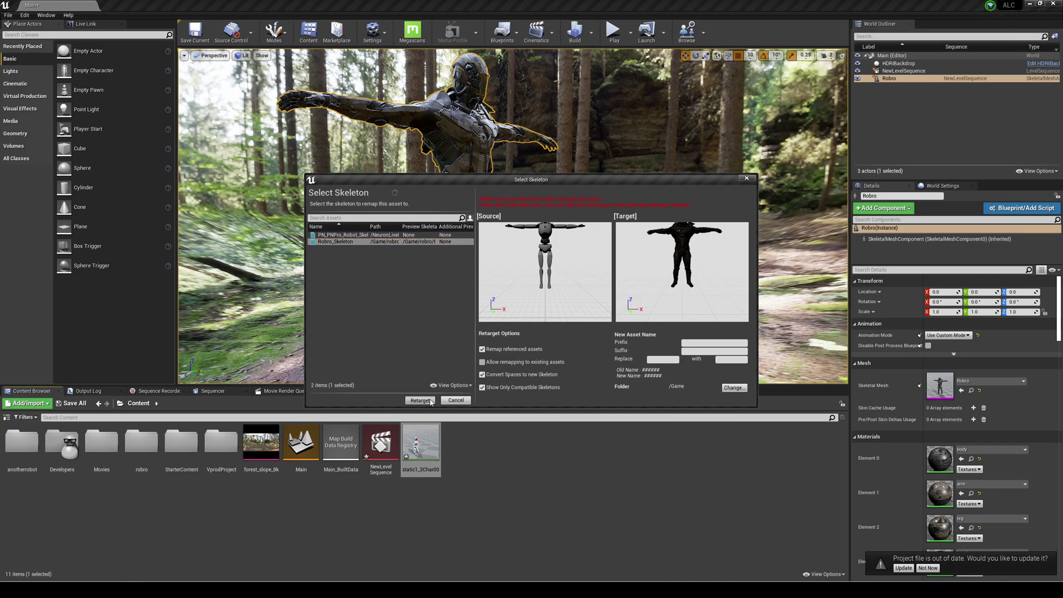
{"action": "left_click", "coordinate": [212, 391]}
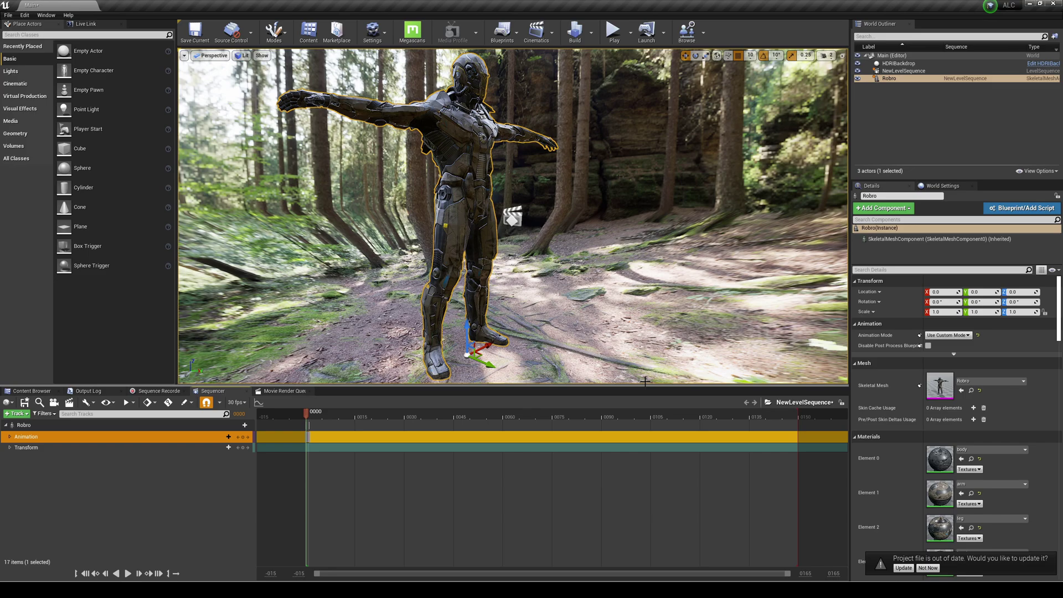
- Add static1_3Char01 to Robro's Animation track and delete the extra duplicate track
{"action": "left_click", "coordinate": [207, 436]}
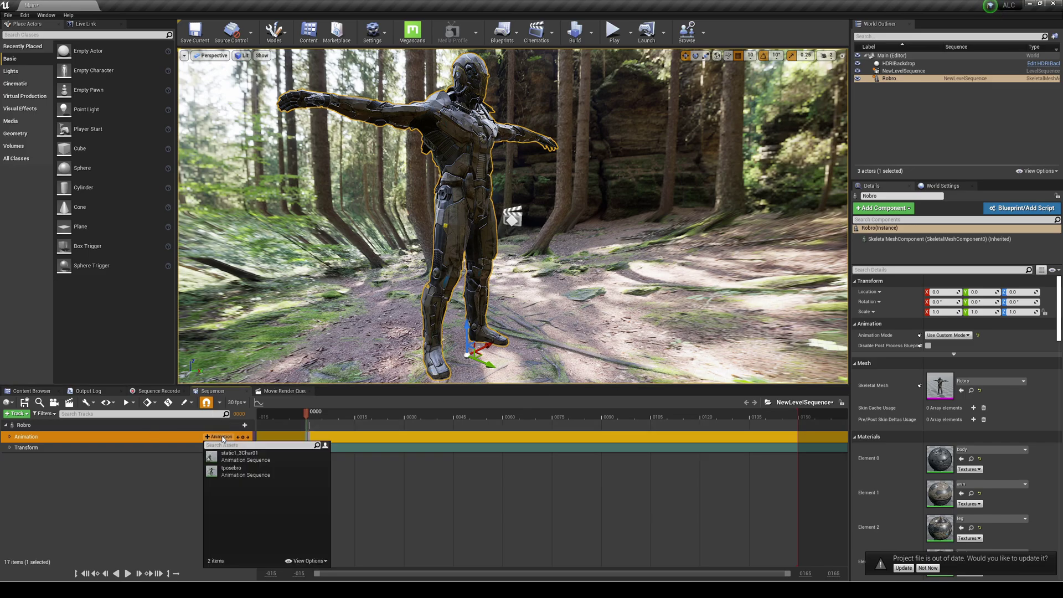
{"action": "mouse_move", "coordinate": [244, 449]}
{"action": "left_click", "coordinate": [369, 450]}
{"action": "left_click", "coordinate": [92, 456]}
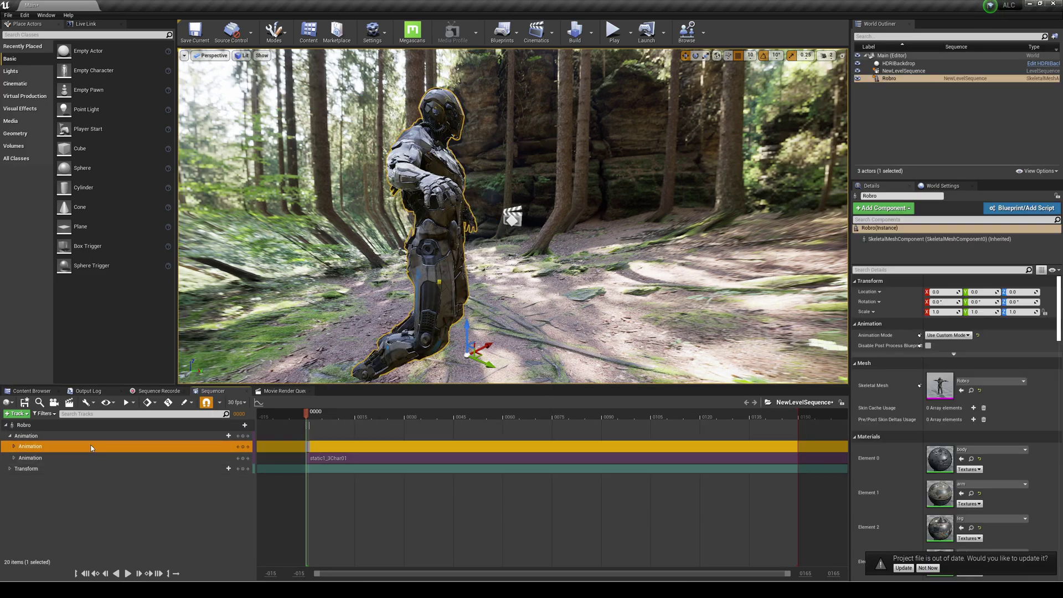
{"action": "key", "text": "Delete"}
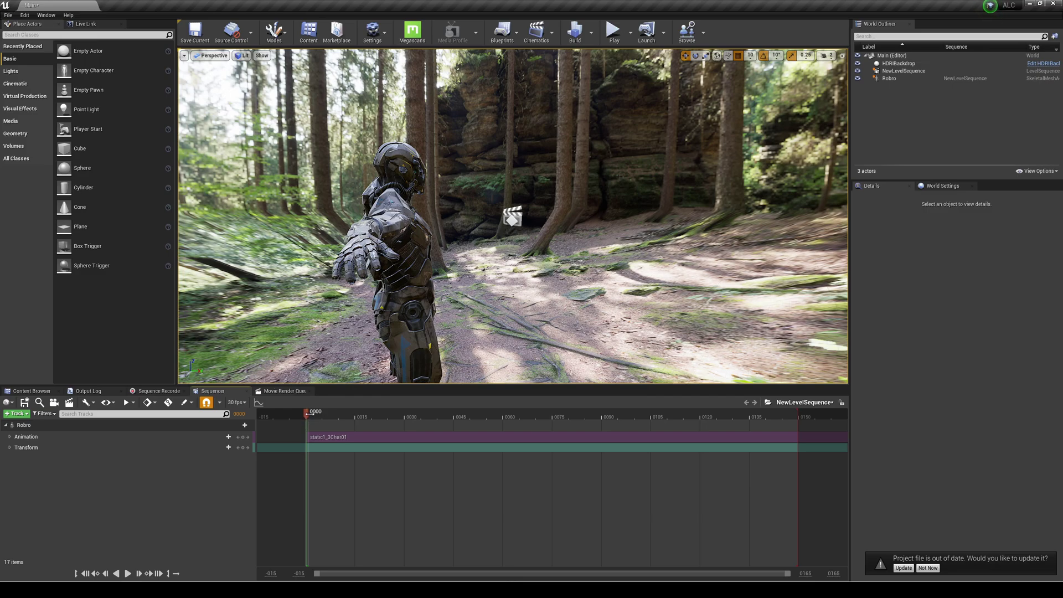
- Extend the playback range end to about frame 3300 and play the sequence
{"action": "left_click_drag", "start_coordinate": [312, 418], "coordinate": [457, 418]}
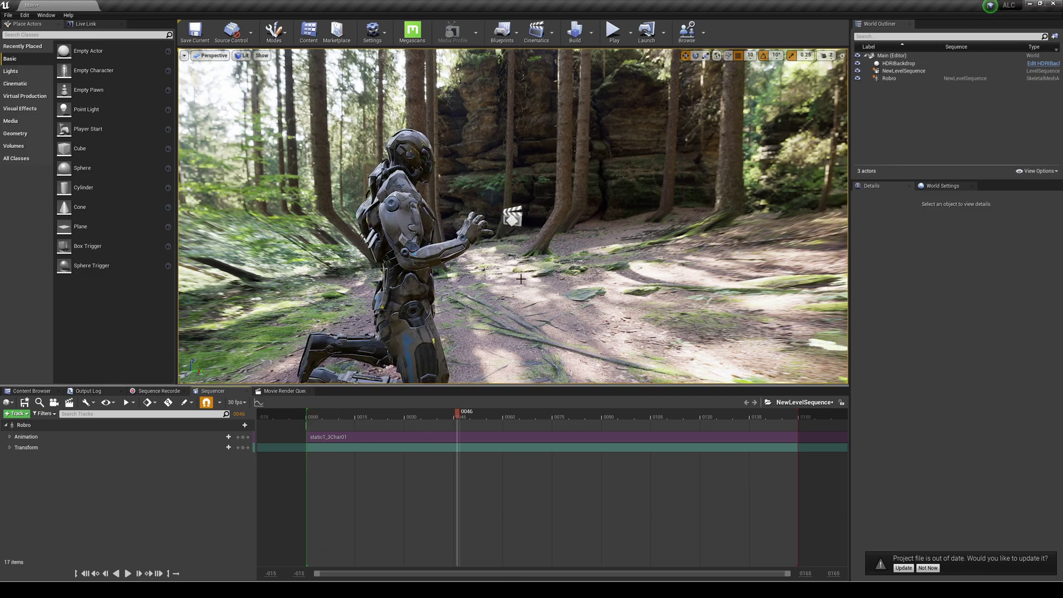
{"action": "right_click_drag", "start_coordinate": [513, 215], "coordinate": [512, 216]}
{"action": "scroll", "coordinate": [627, 464], "scroll_direction": "down", "scroll_amount": 5}
{"action": "scroll", "coordinate": [628, 464], "scroll_direction": "down", "scroll_amount": 6}
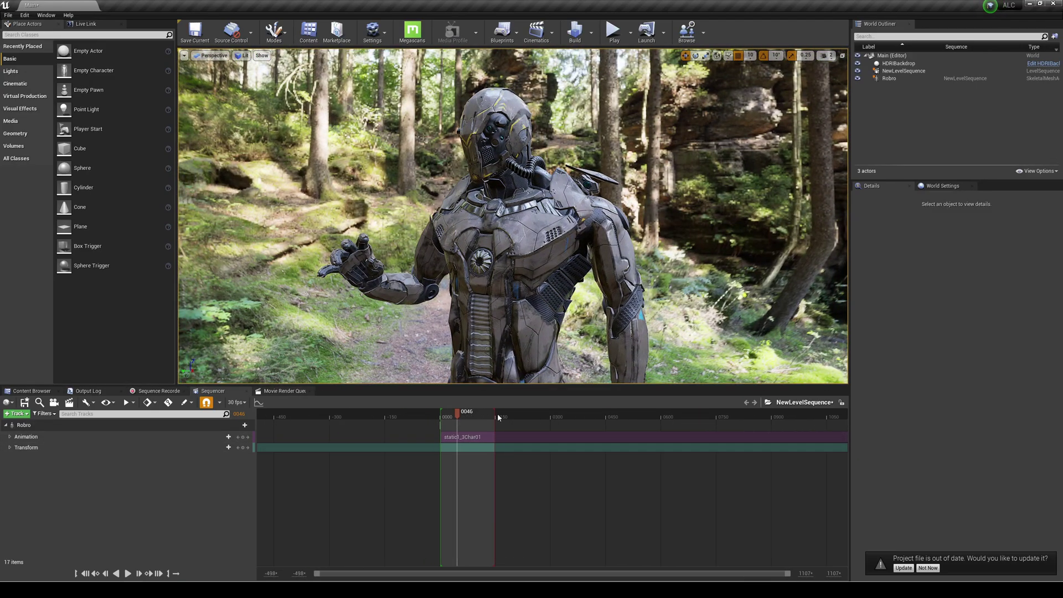
{"action": "left_click_drag", "start_coordinate": [496, 414], "coordinate": [767, 414]}
{"action": "scroll", "coordinate": [556, 421], "scroll_direction": "down", "scroll_amount": 5}
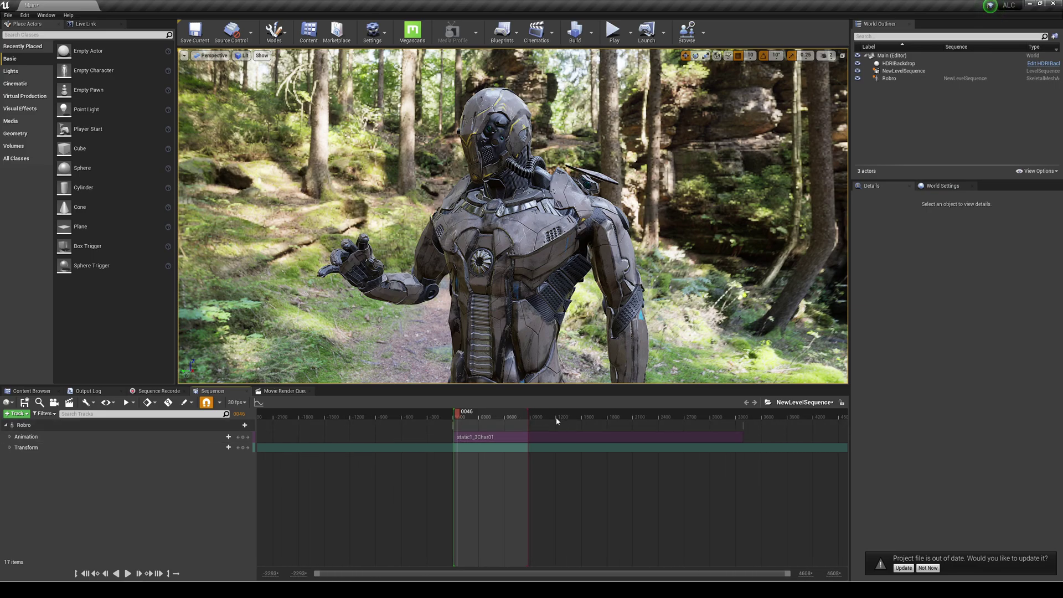
{"action": "mouse_move", "coordinate": [529, 415]}
{"action": "left_mouse_down"}
{"action": "mouse_move", "coordinate": [740, 416]}
{"action": "mouse_move", "coordinate": [742, 426]}
{"action": "left_mouse_up"}
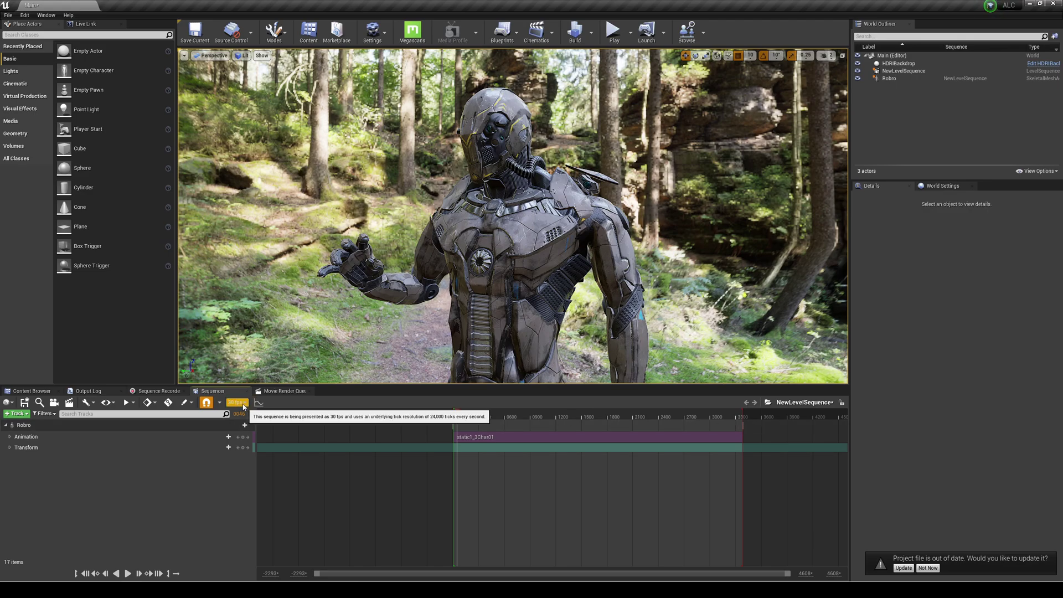
{"action": "left_click", "coordinate": [458, 415]}
{"action": "key", "text": "space"}
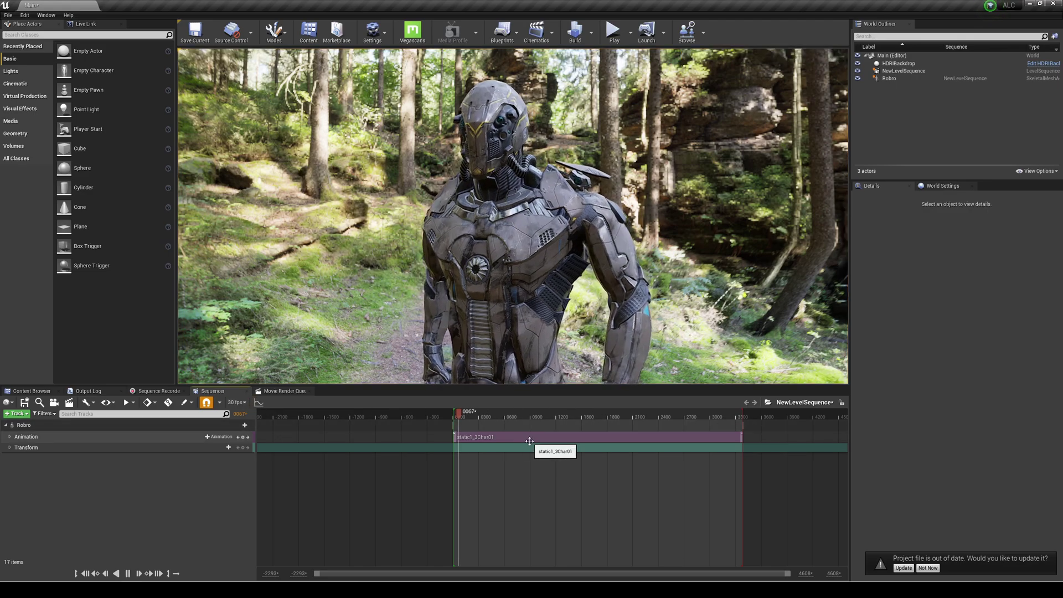